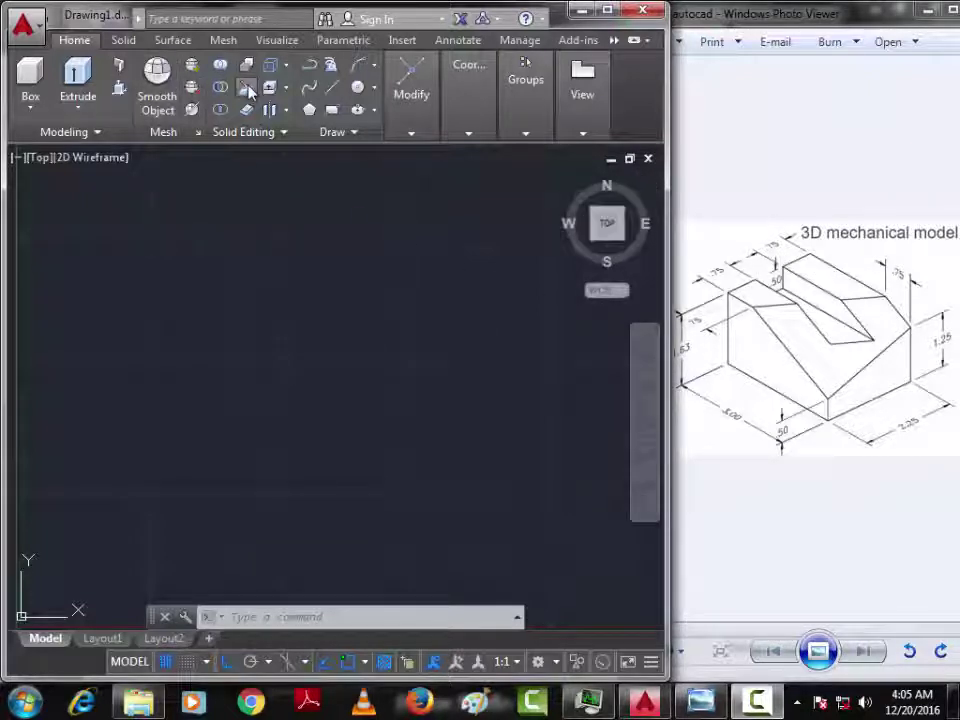
Step: Keep the 3D Modeling workspace and start a polyline with 2.25, 1.63 and 0.75 edges
left_click(554, 663)
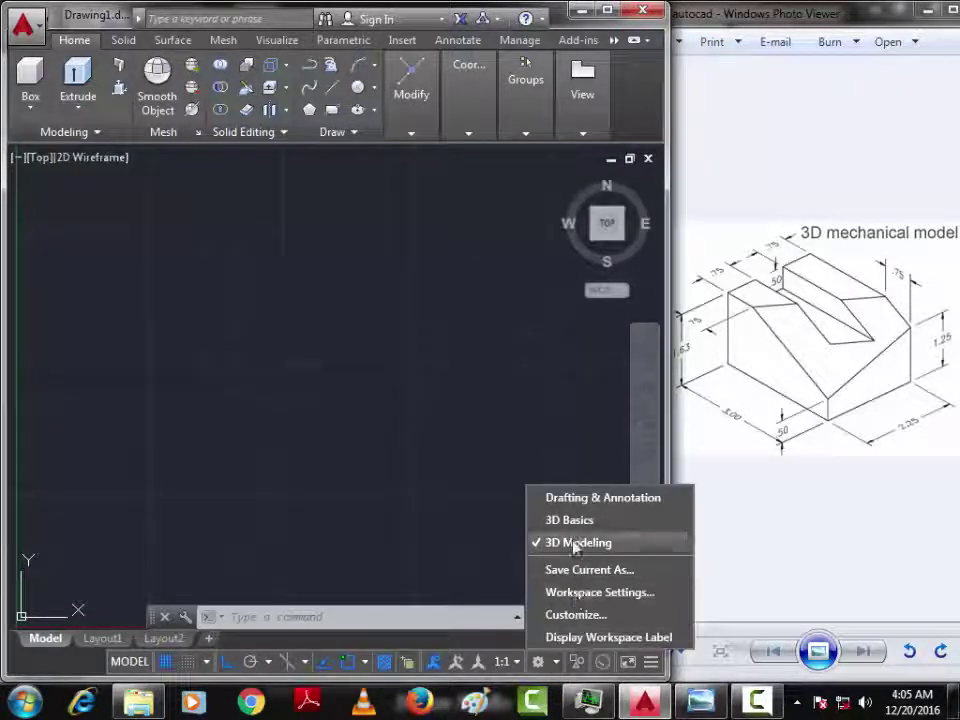
left_click(575, 545)
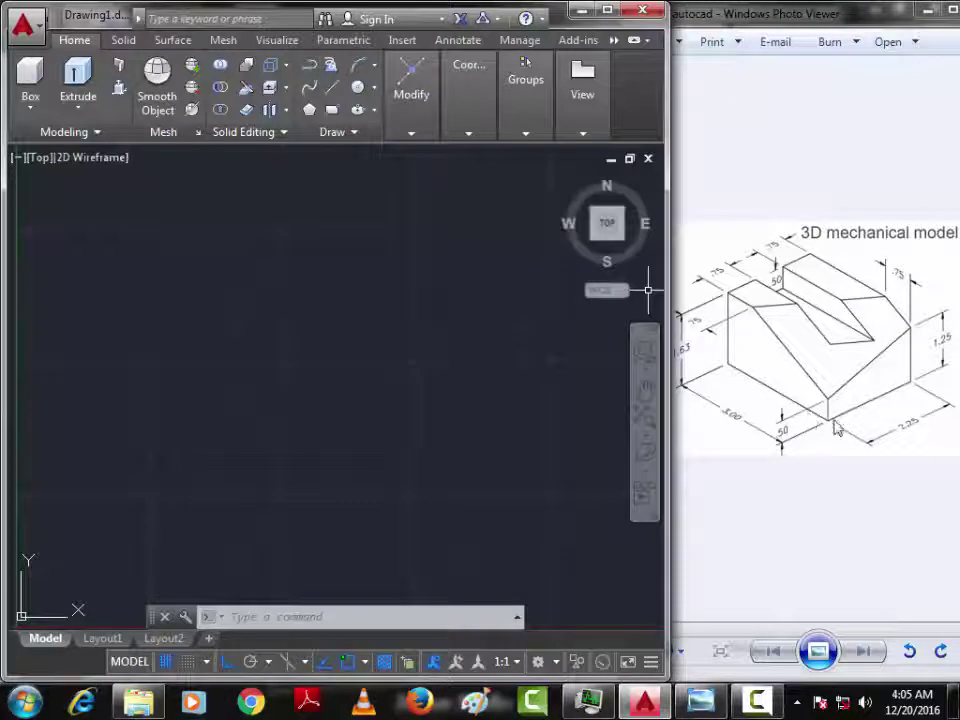
left_click(306, 86)
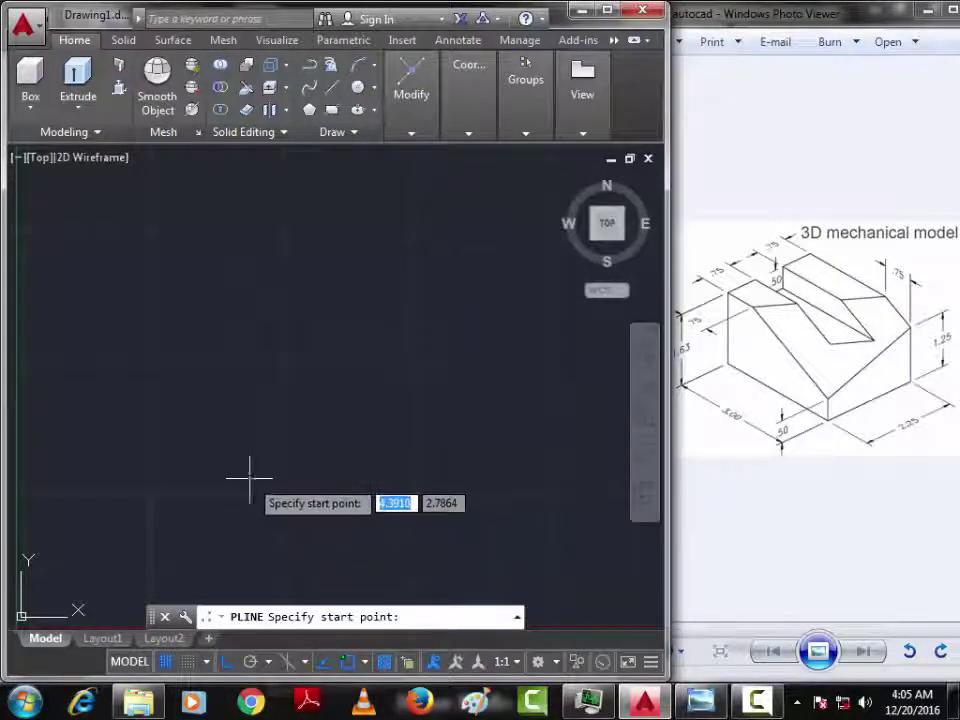
left_click(250, 478)
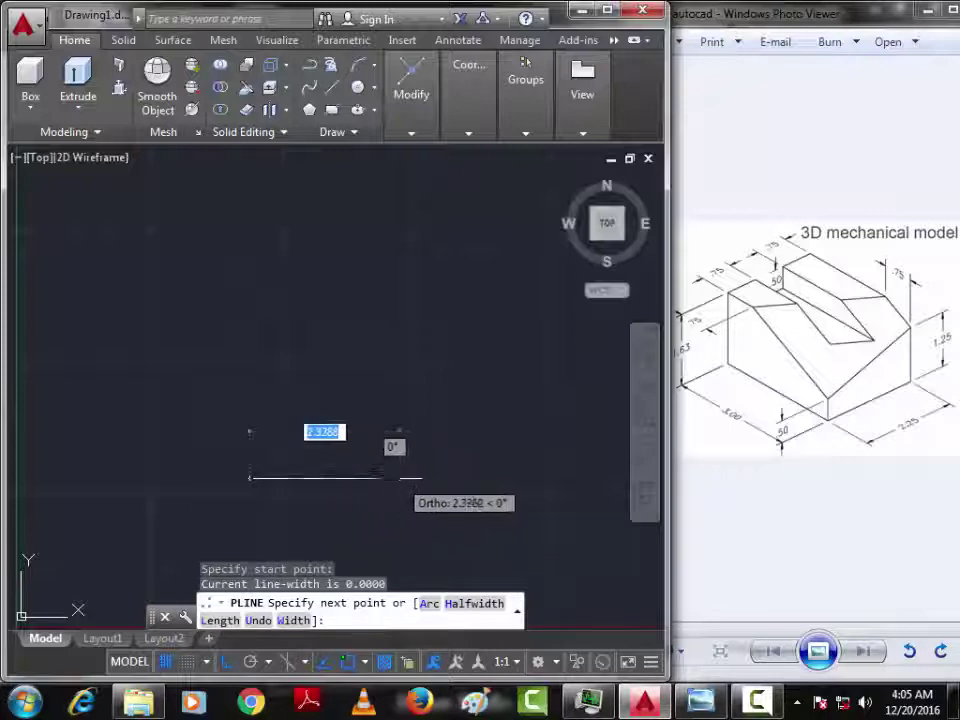
type("2.")
key("Return")
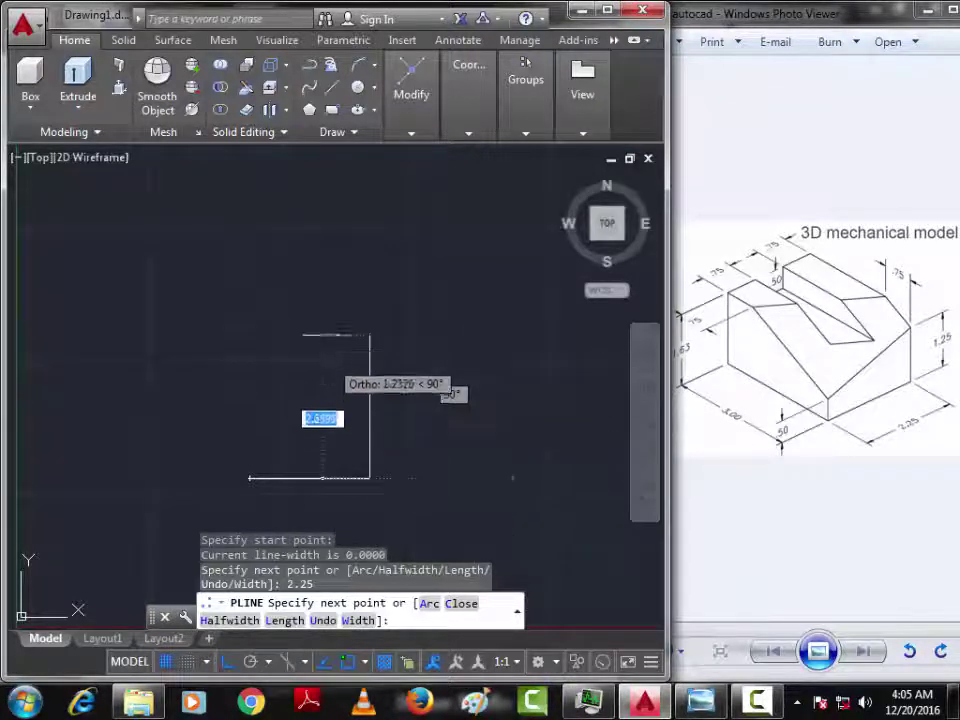
type("1.6")
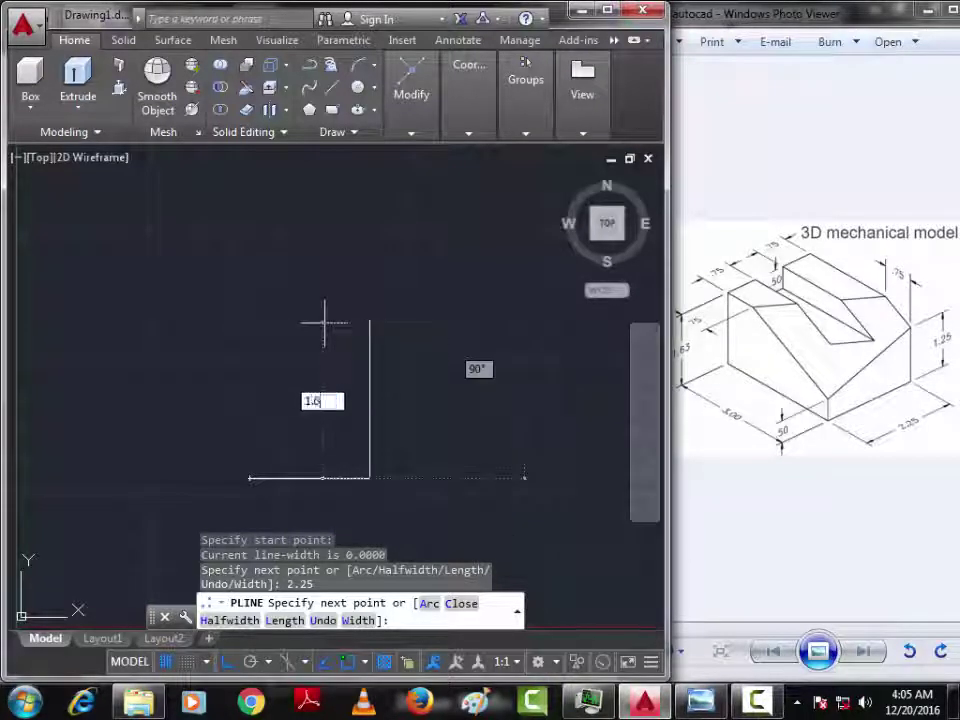
type("3")
key("Return")
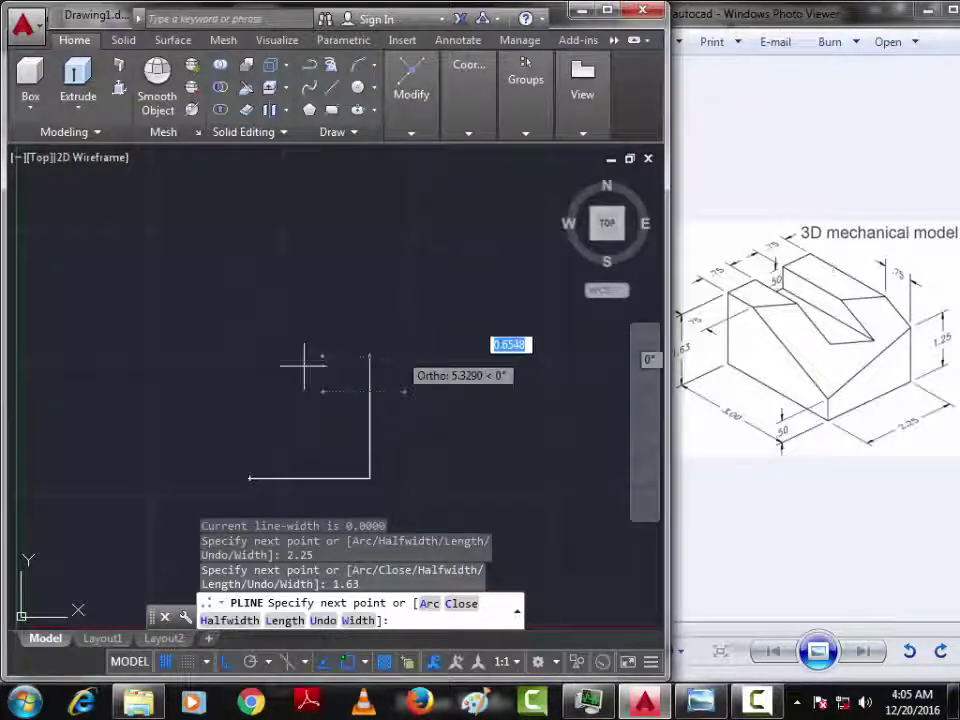
key("BackSpace")
type(".75")
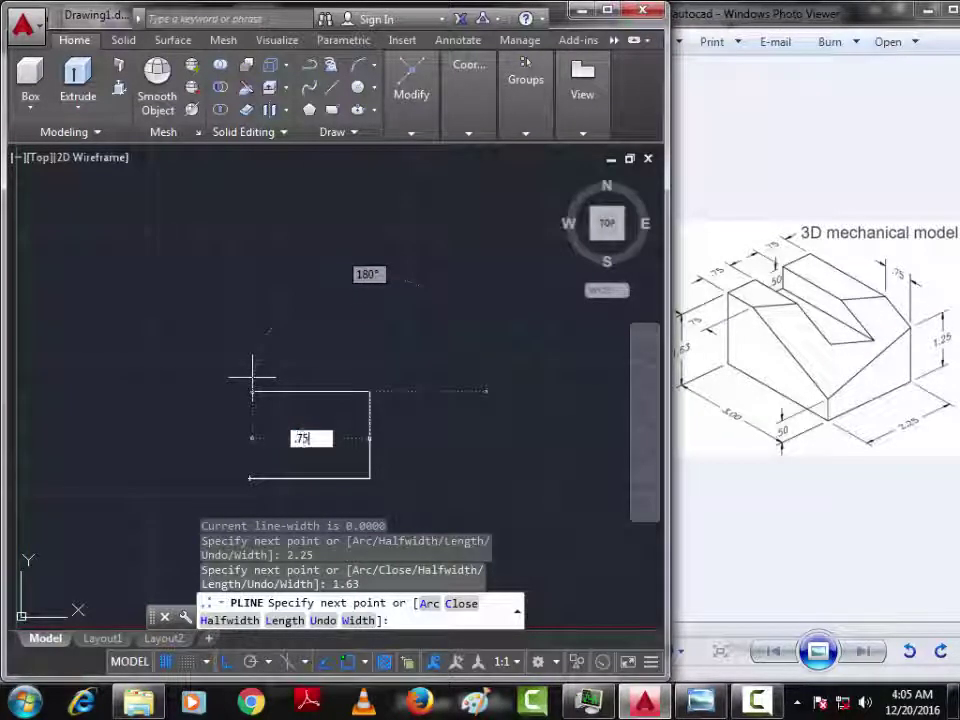
key("Return")
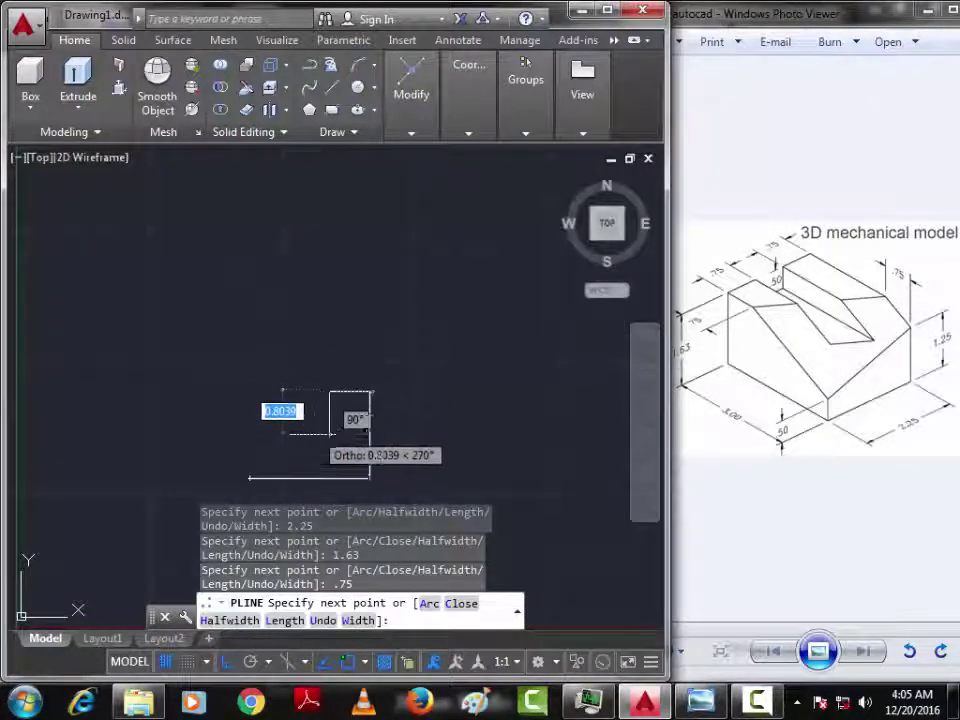
Step: Add the 0.5 by 0.75 notch and the last 0.75 top edge, then close the outline at its start
type(".")
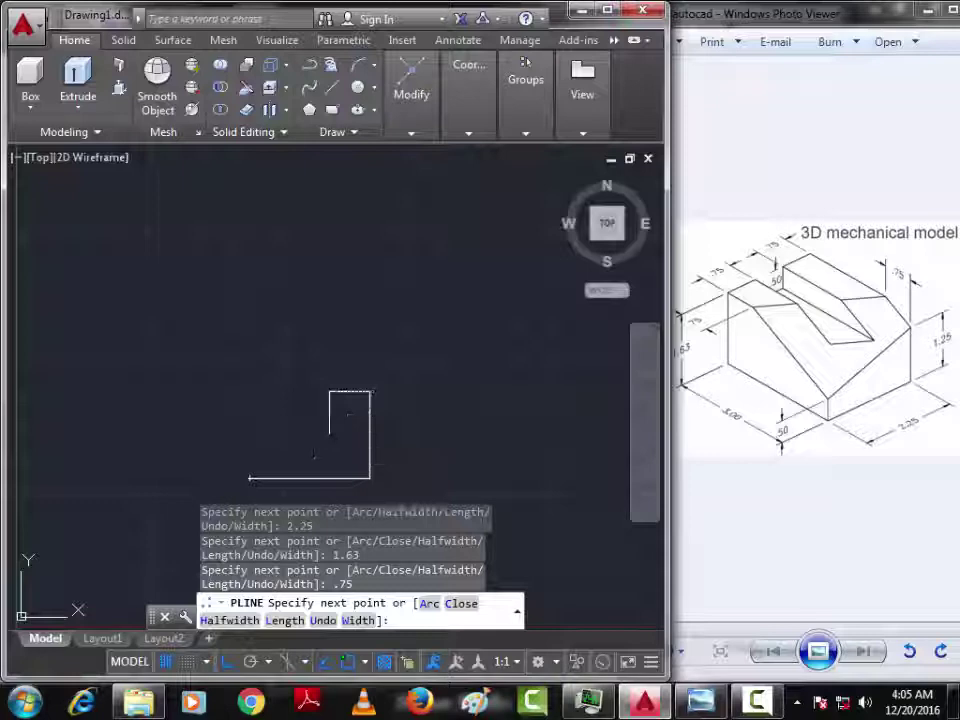
type("5")
key("Return")
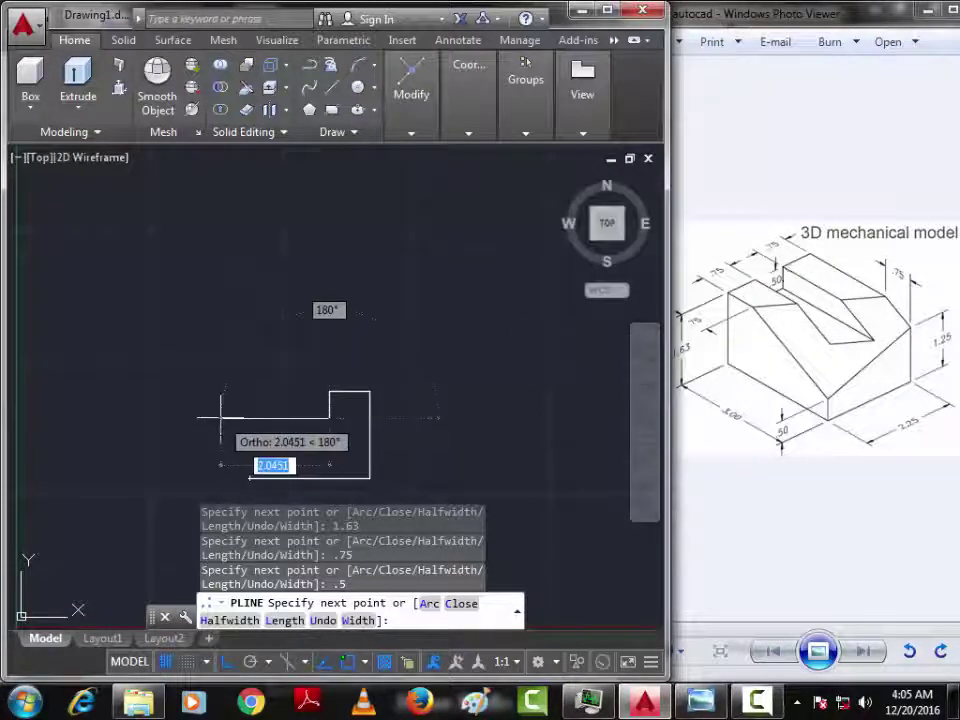
type(".75")
key("Return")
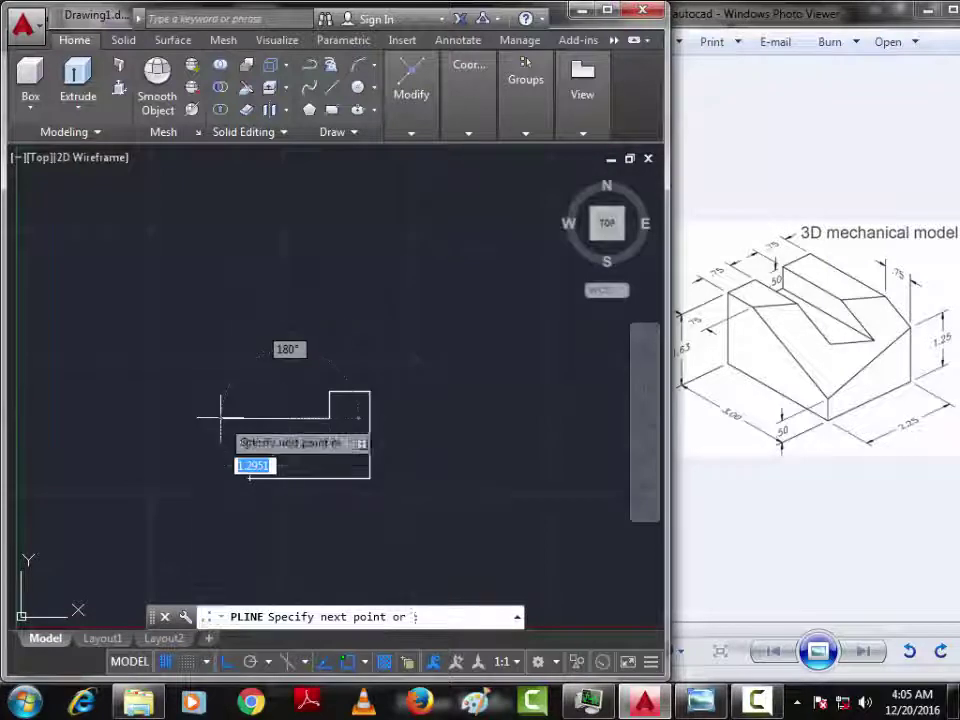
type(".5")
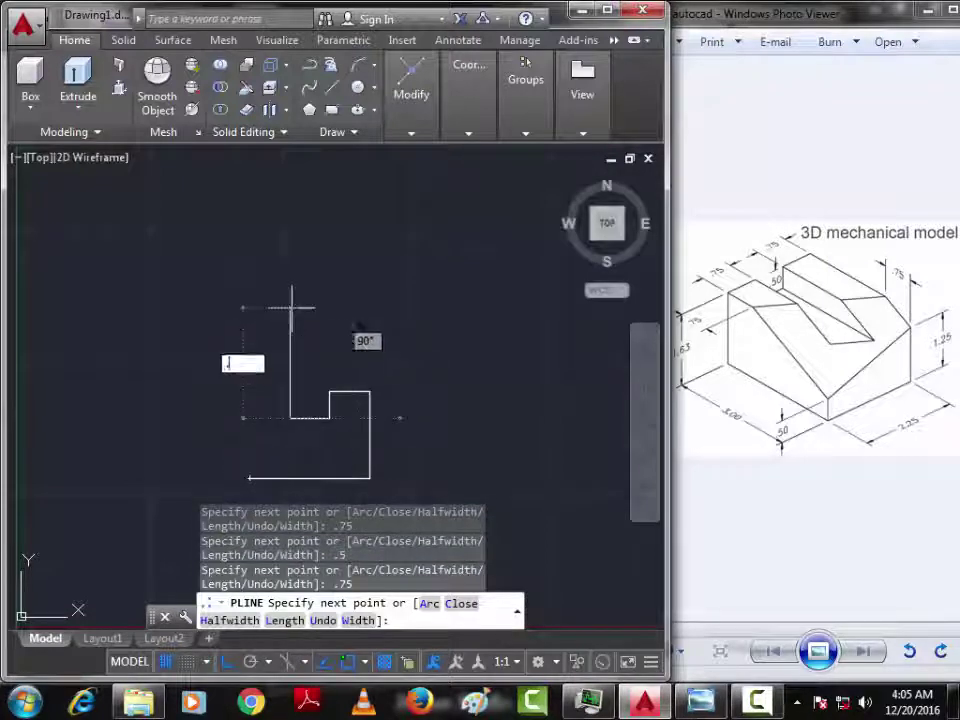
key("Return")
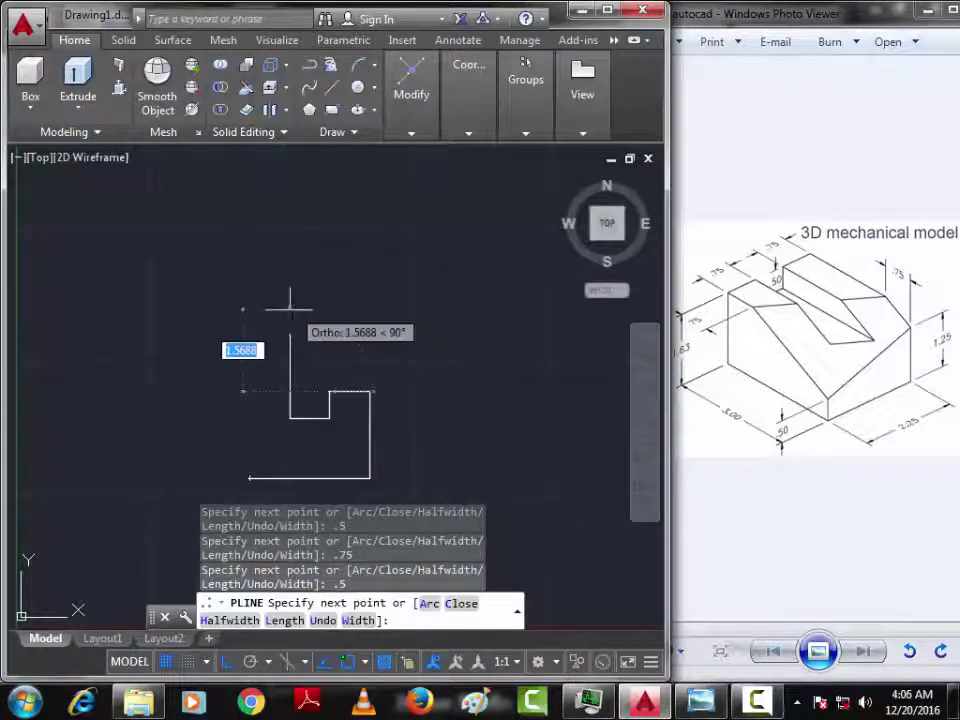
type(".7")
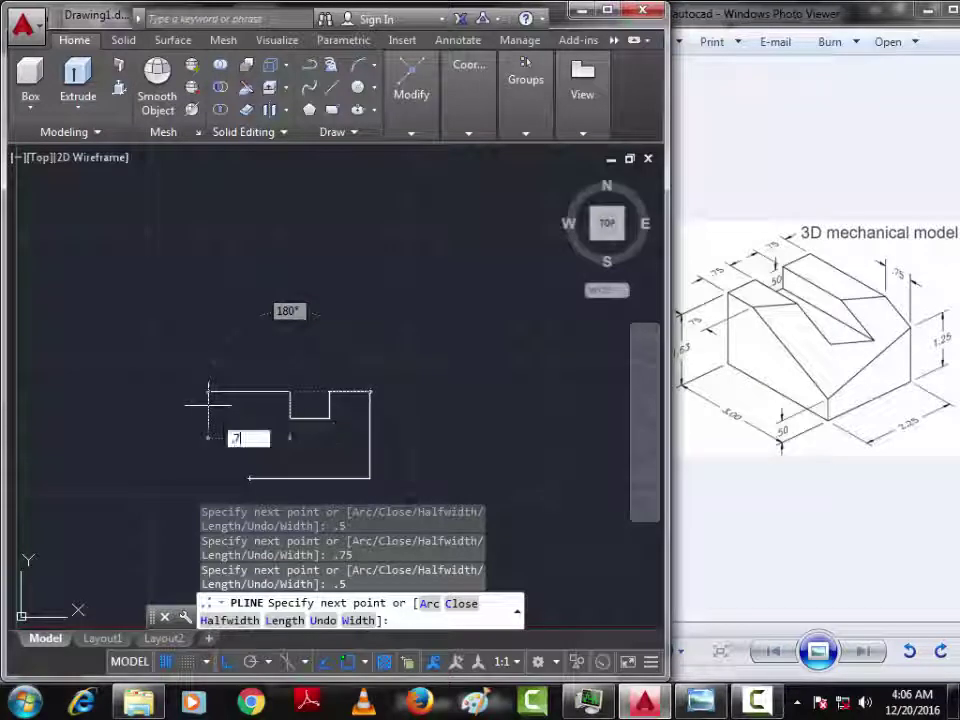
type("5")
key("Return")
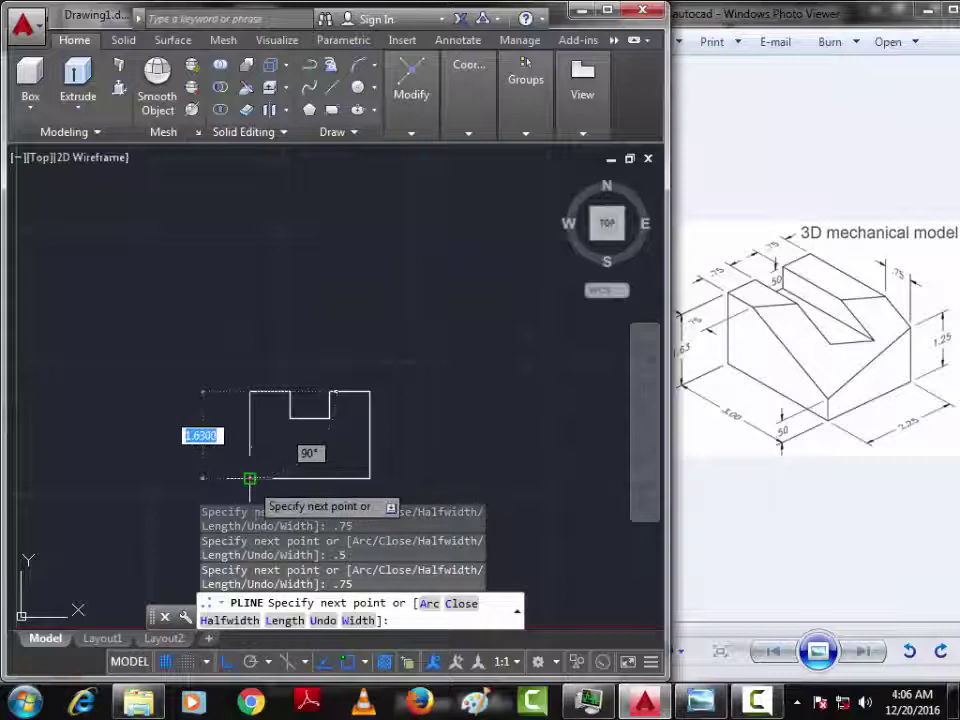
type("1")
key("Return")
left_click(249, 478)
key("Return")
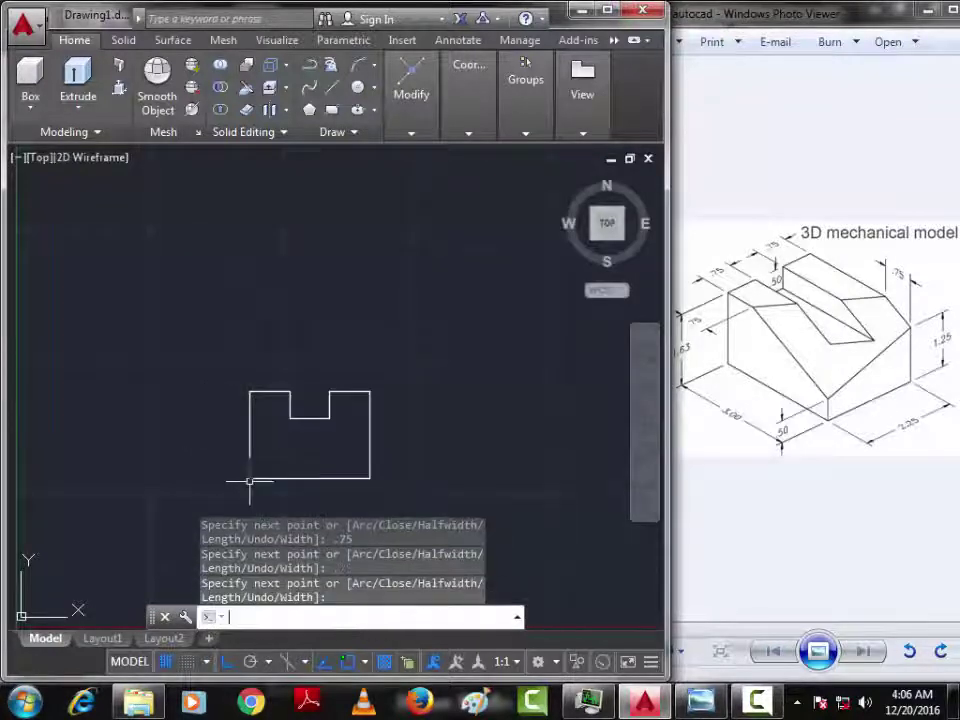
Step: Extrude the notched polyline as a solid to a height of 3
left_click(79, 74)
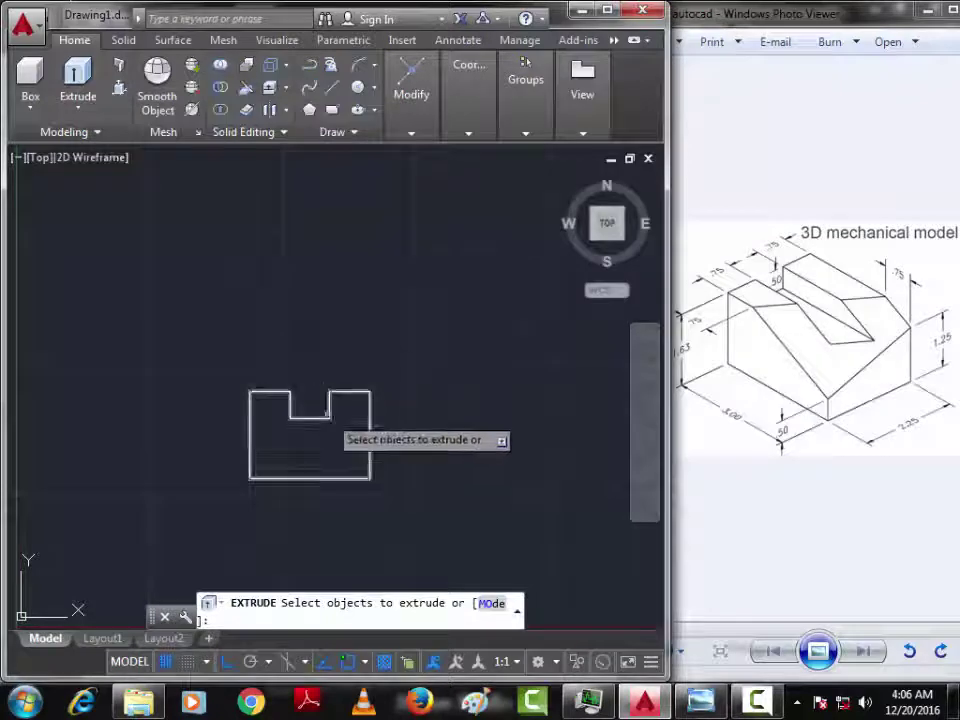
left_click(327, 413)
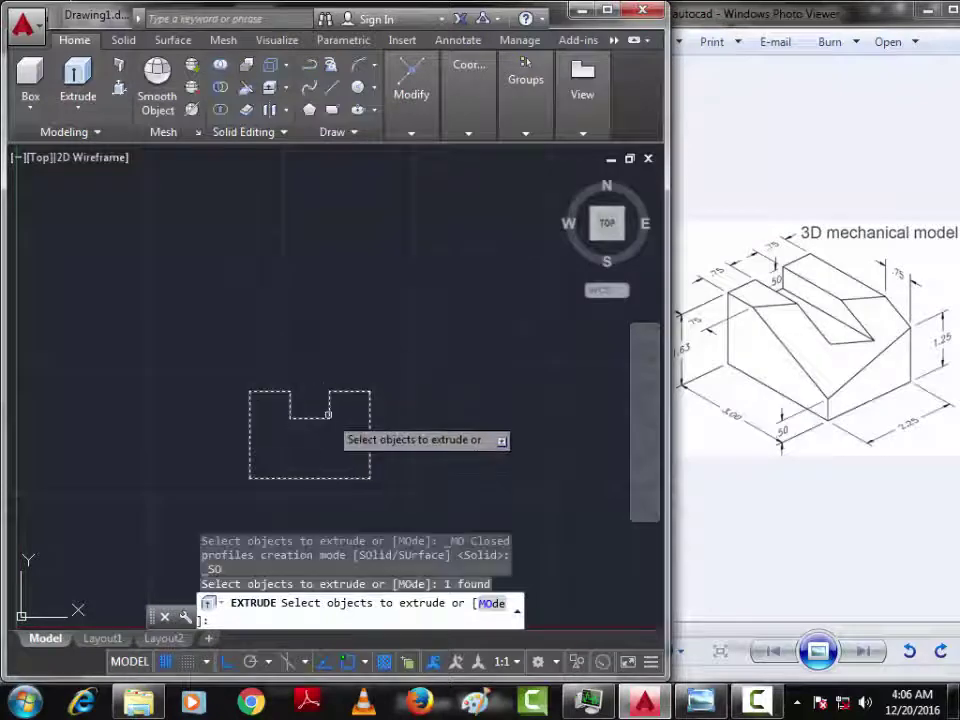
left_click(490, 607)
left_click(225, 622)
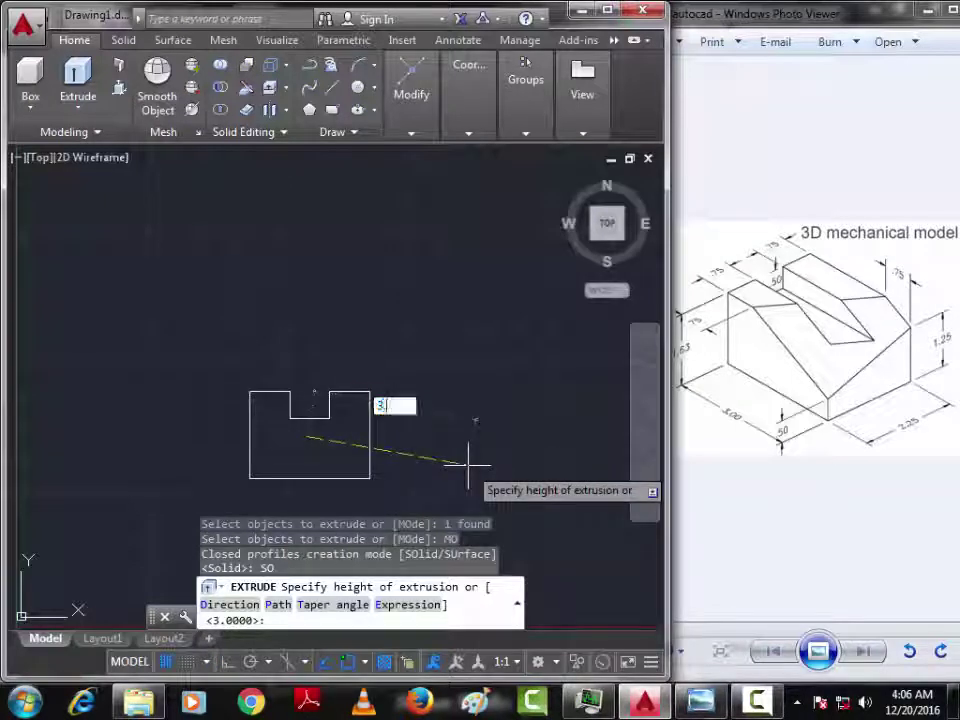
key("Return")
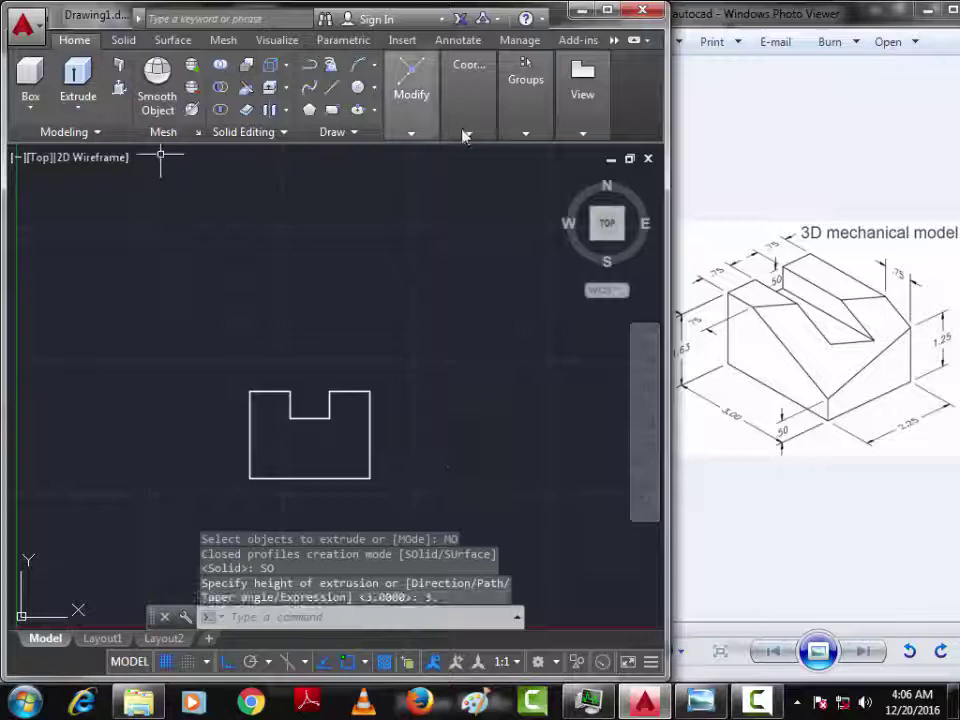
Step: Switch to the isometric Home view and free-orbit to look down on the block
mouse_move(606, 223)
left_click(565, 181)
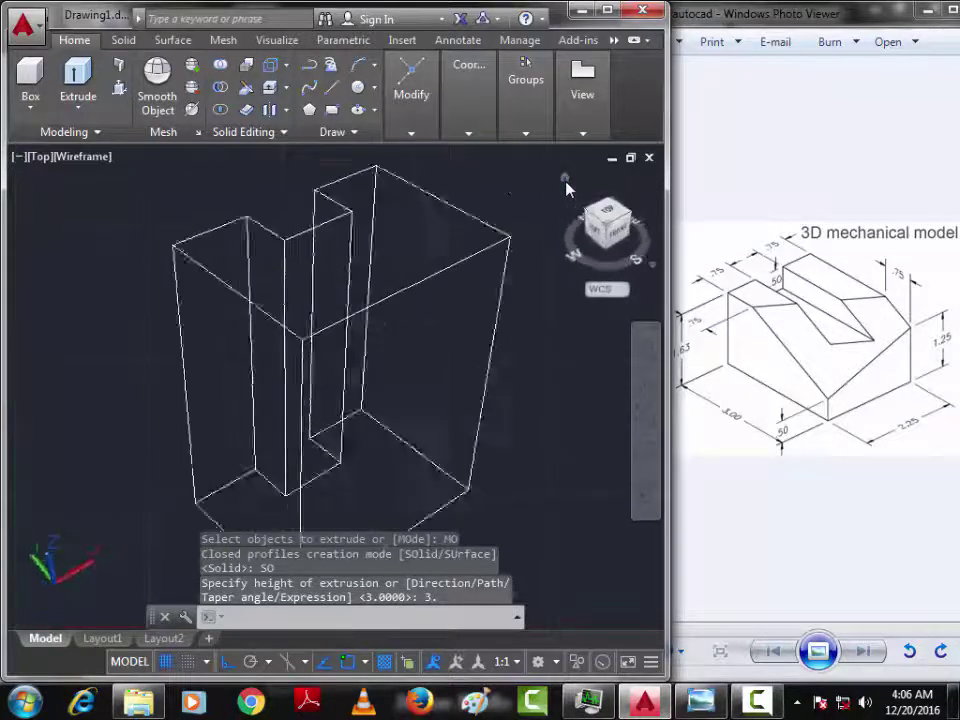
left_click(643, 453)
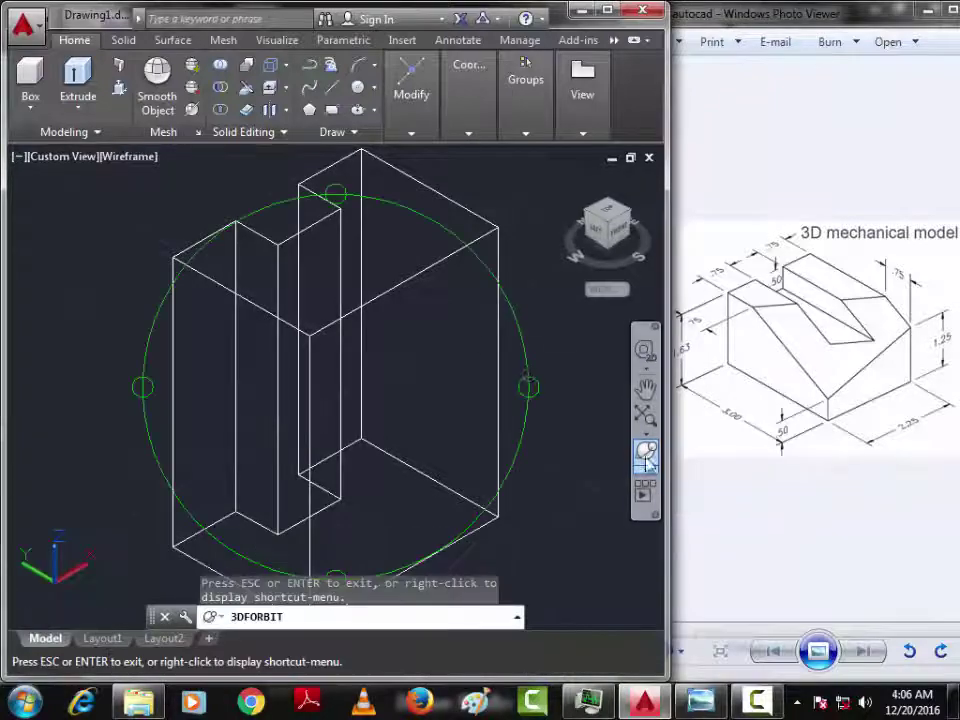
mouse_move(314, 259)
left_mouse_down()
mouse_move(409, 336)
mouse_move(450, 435)
mouse_move(413, 471)
mouse_move(403, 510)
mouse_move(362, 493)
mouse_move(358, 501)
mouse_move(386, 484)
left_mouse_up()
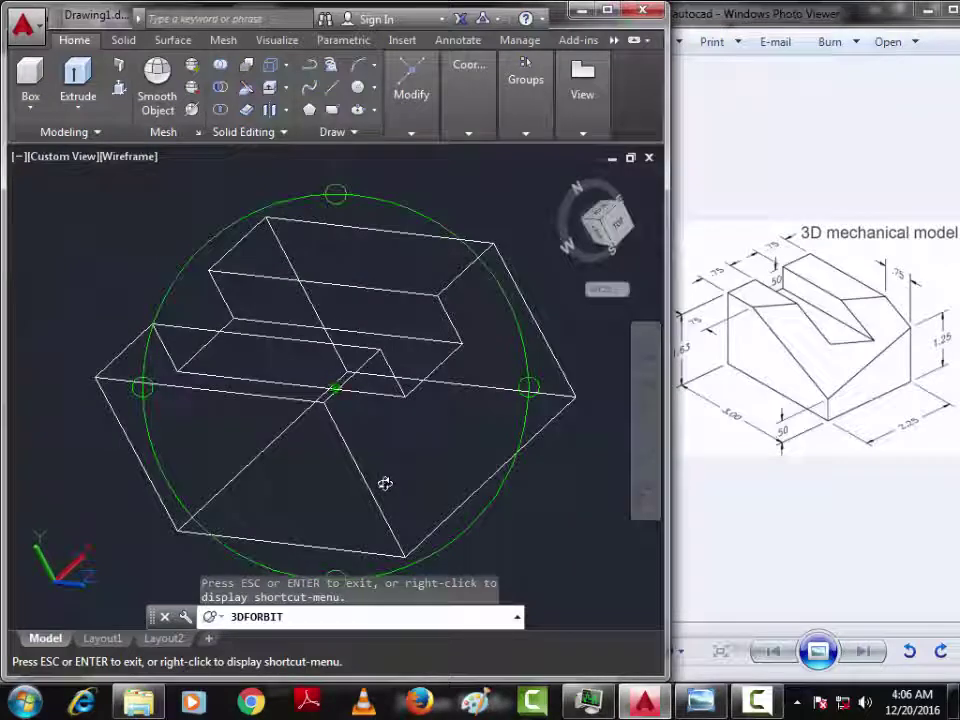
key("Escape")
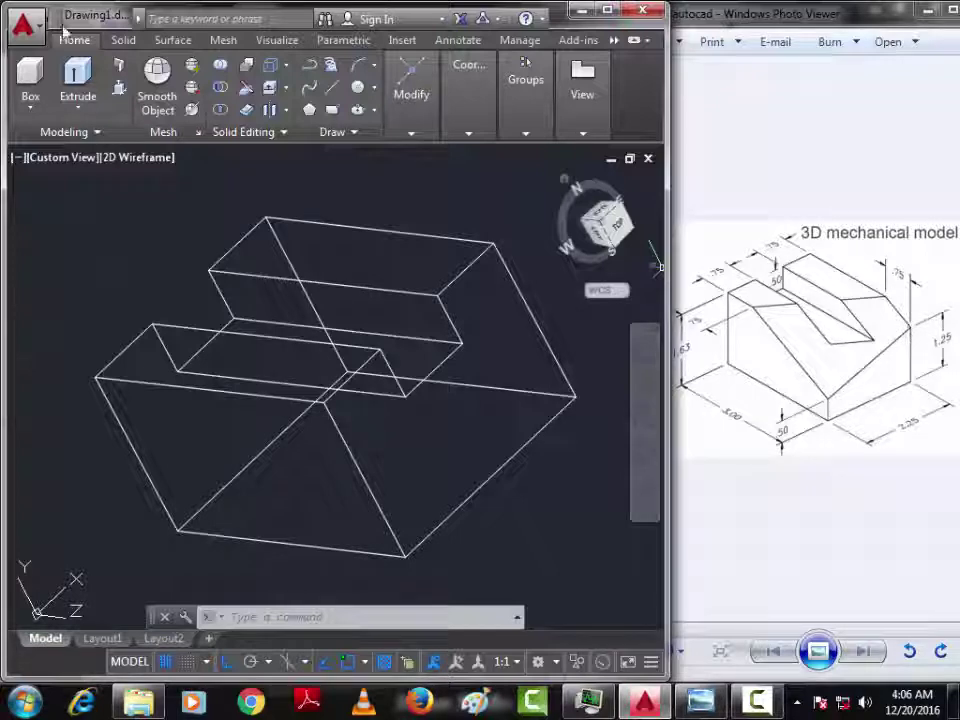
Step: Draw a 0.5 guide line from the block's bottom corner
left_click(330, 88)
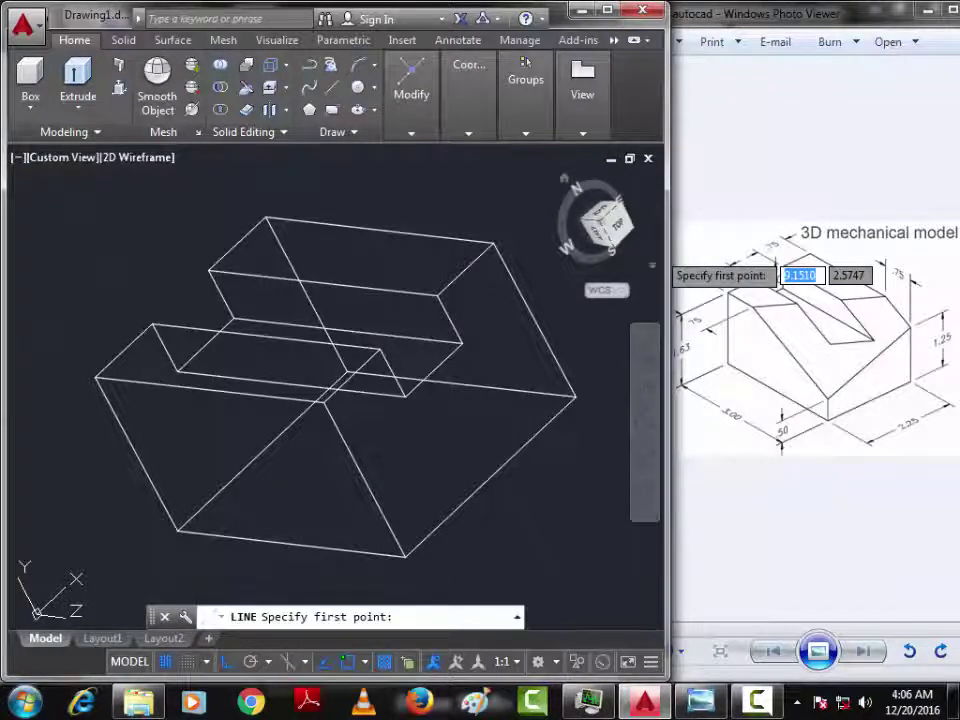
left_click(404, 556)
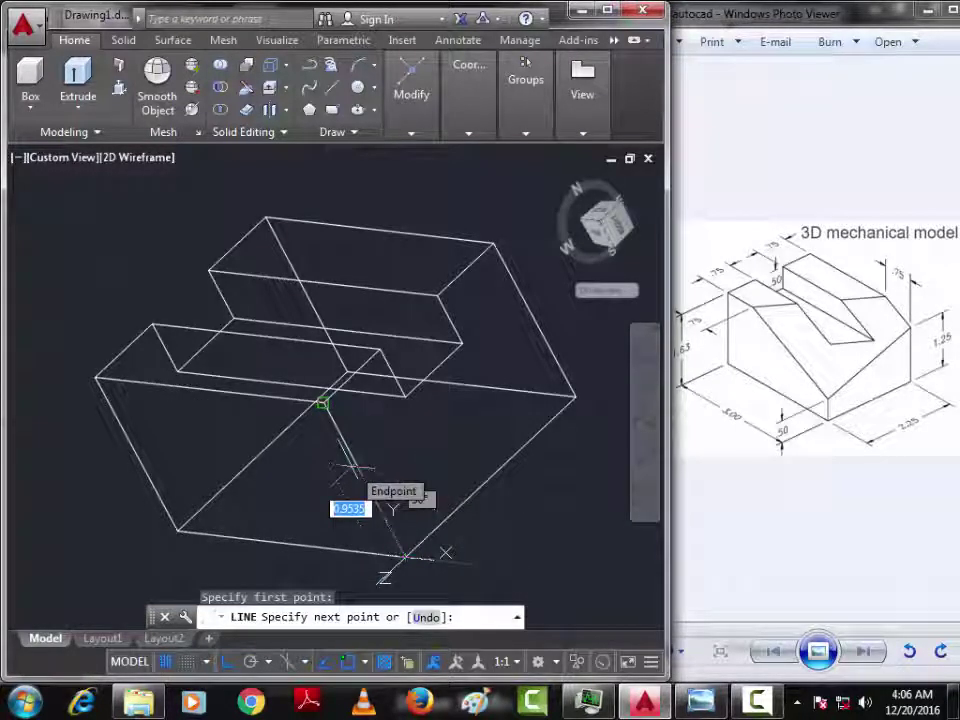
type(".5")
key("Return")
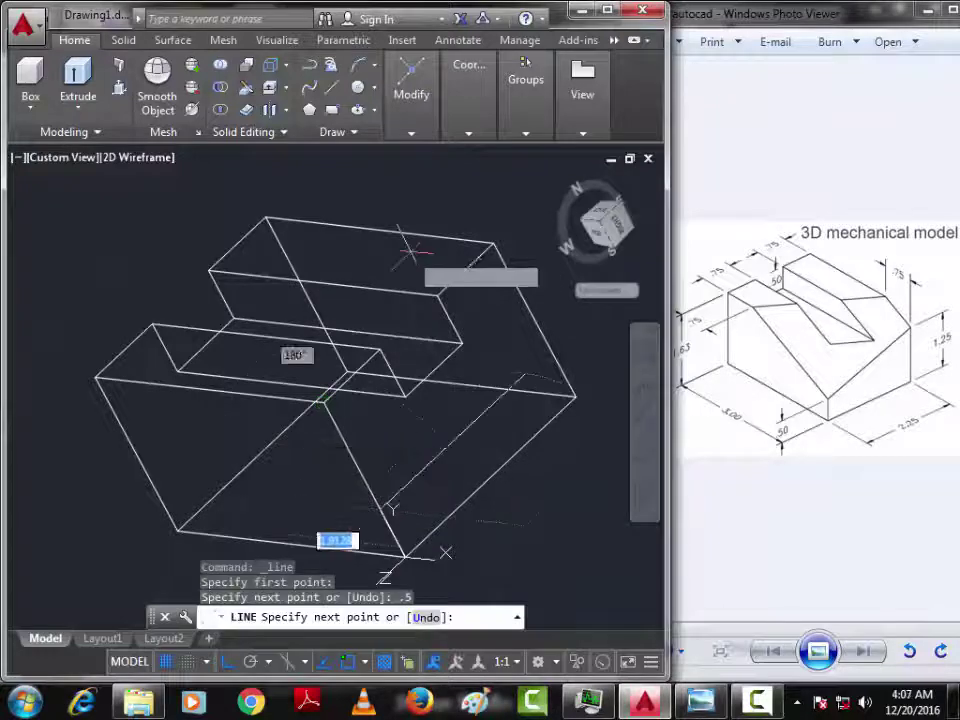
key("Return")
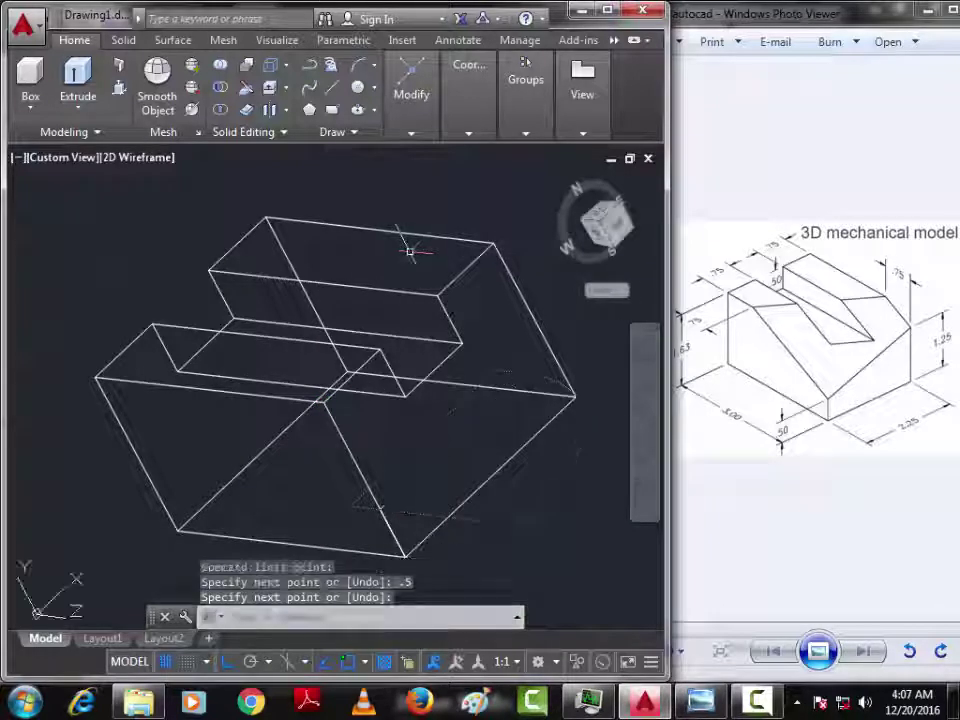
Step: Draw a 1.25 guide line from the right corner and a 0.75 one from the left corner
left_click(411, 90)
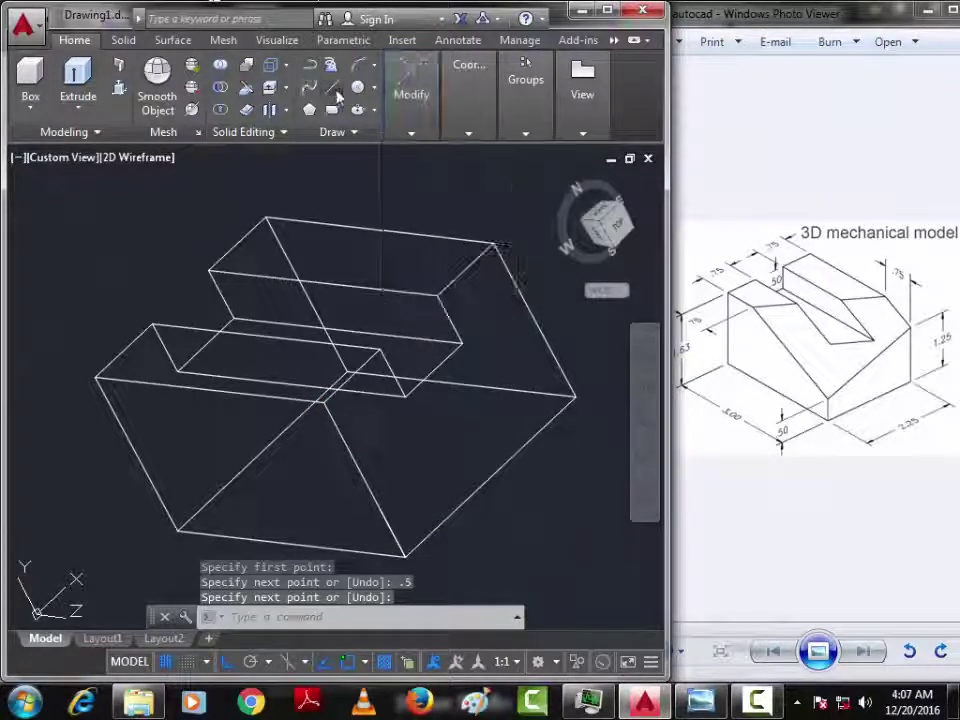
key("Return")
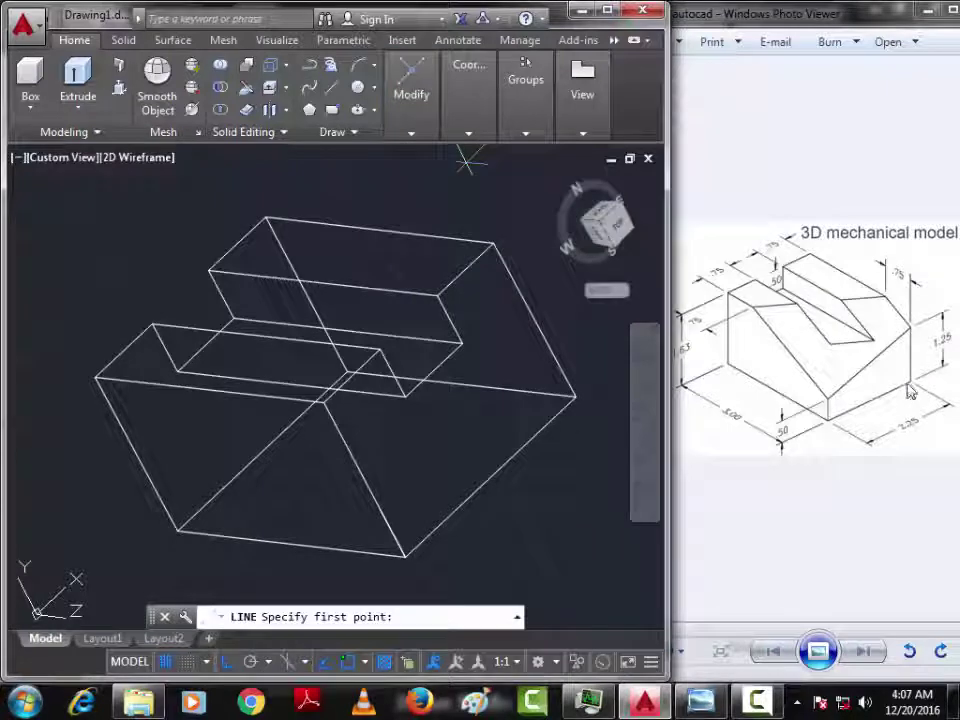
left_click(576, 397)
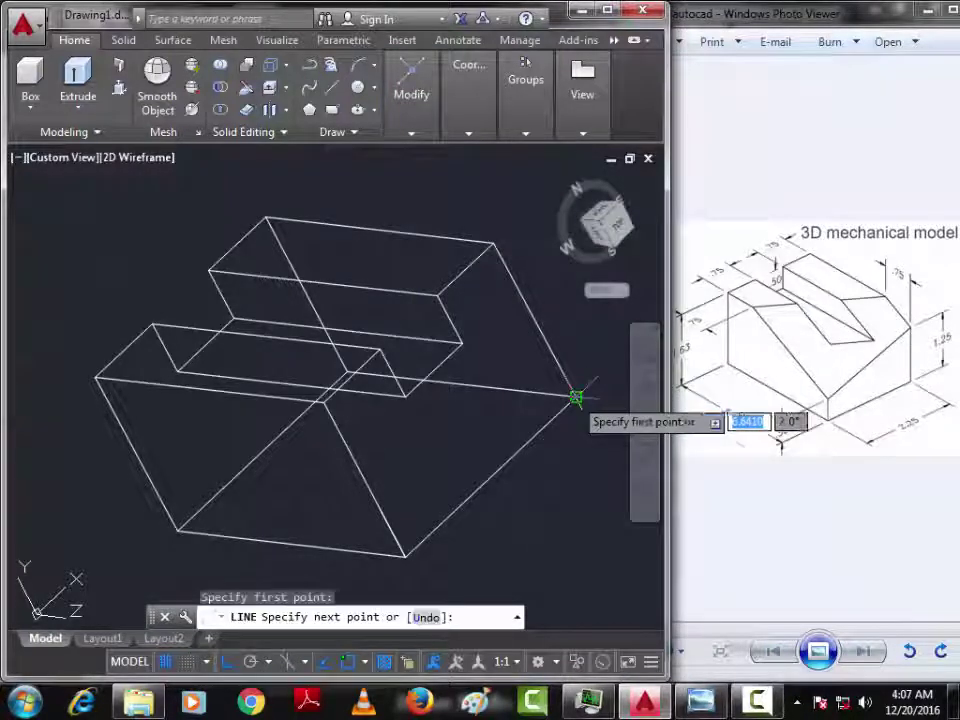
type("1")
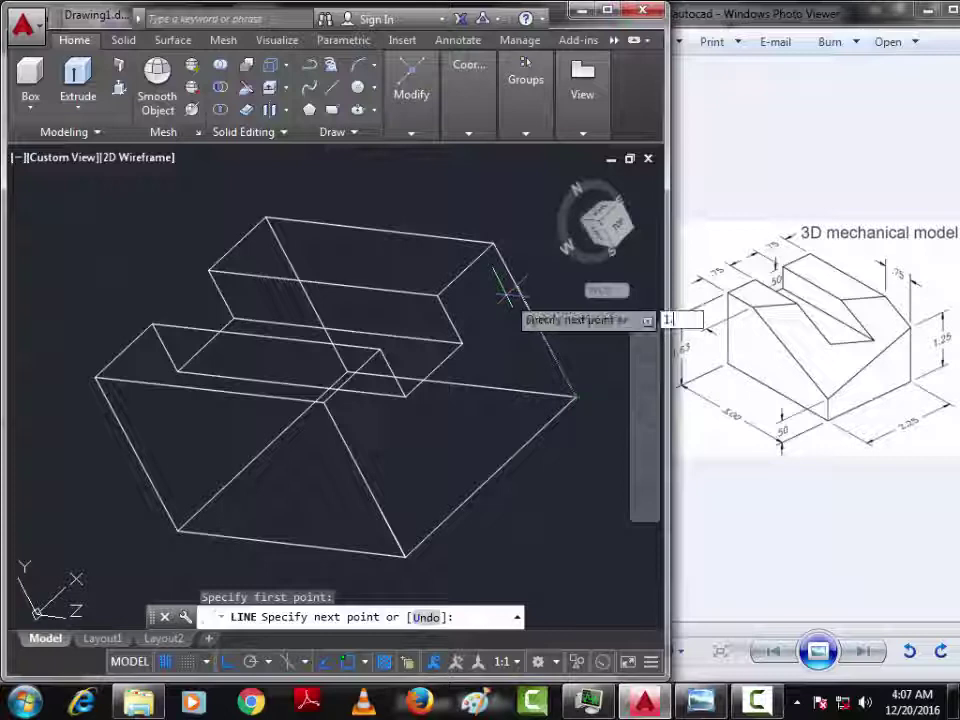
type(".25")
key("Return")
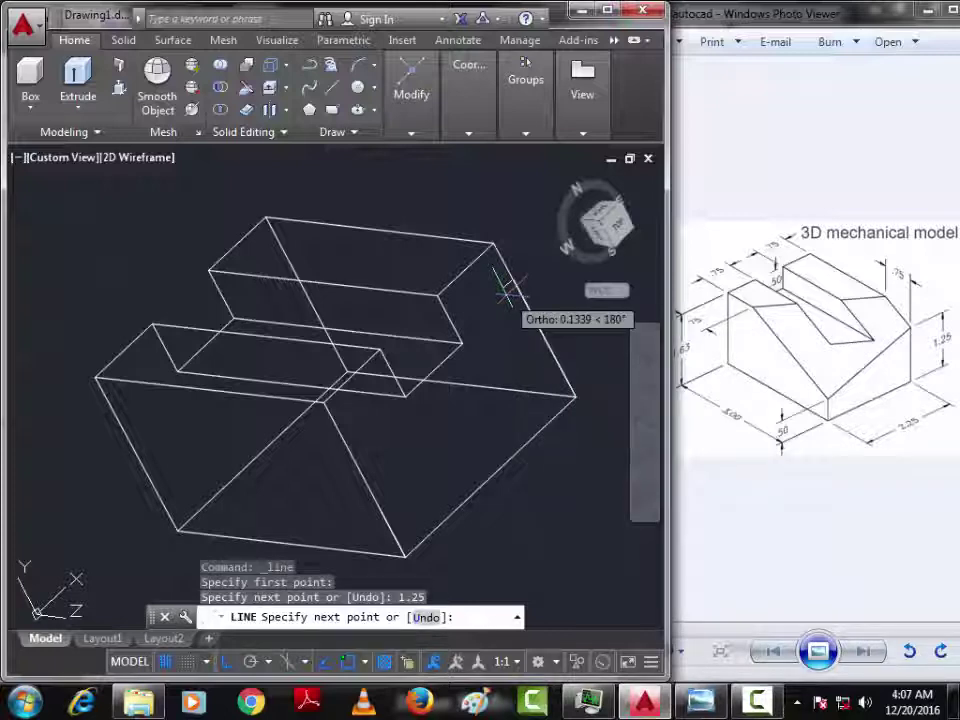
key("Return")
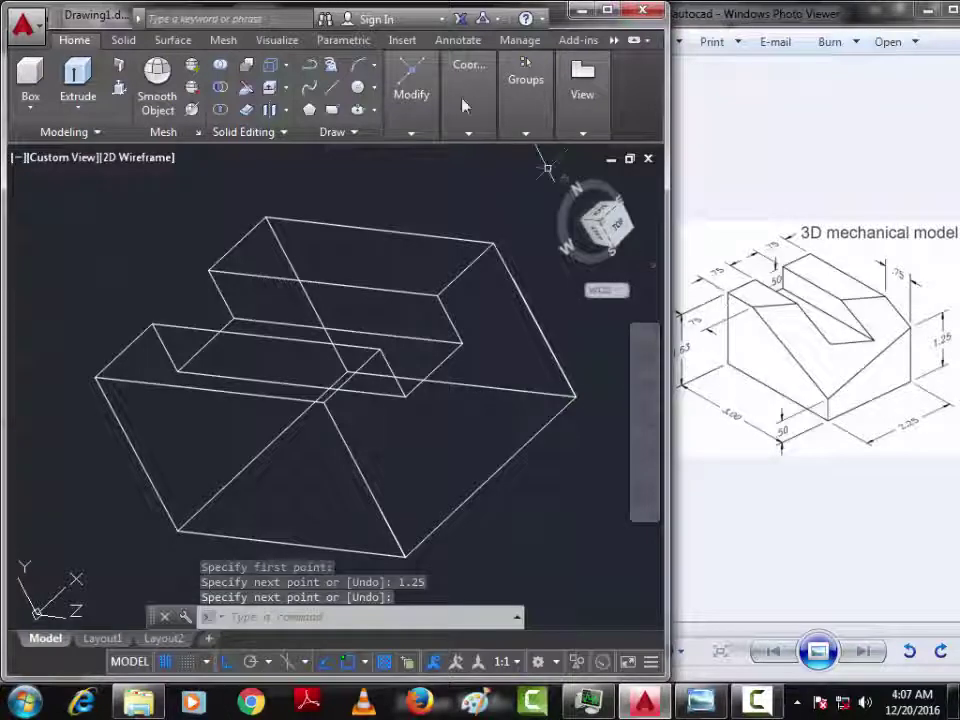
left_click(331, 90)
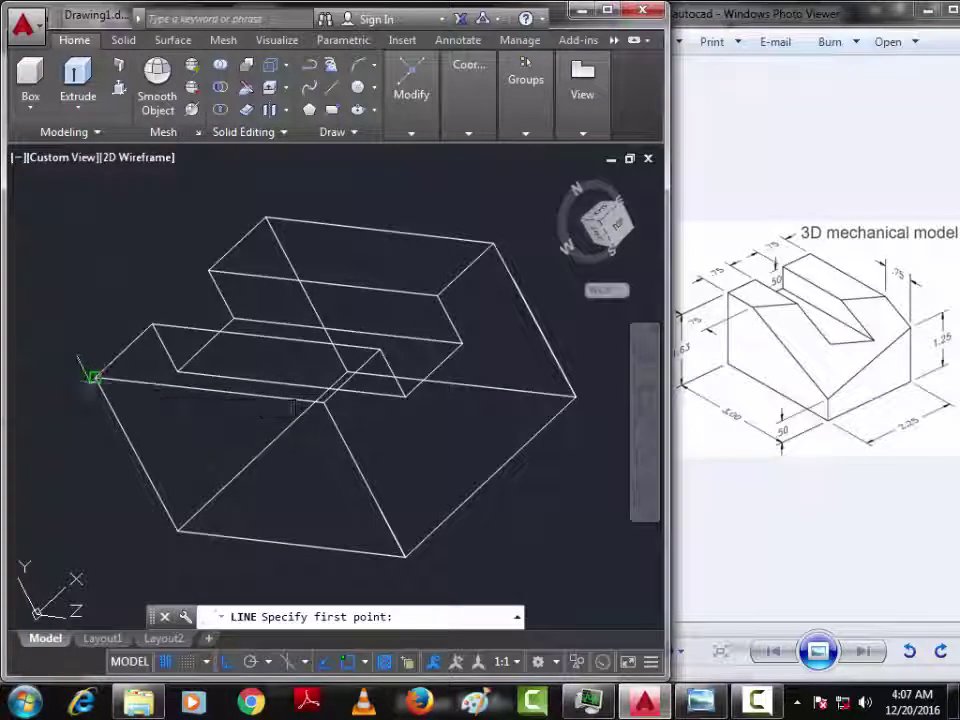
left_click(93, 377)
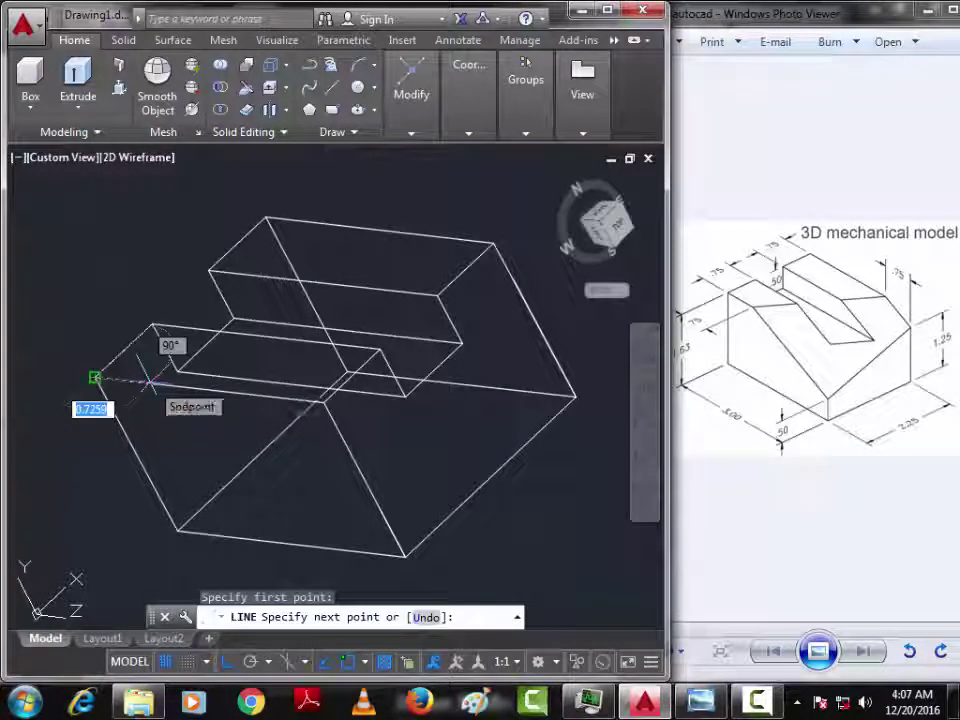
type(".")
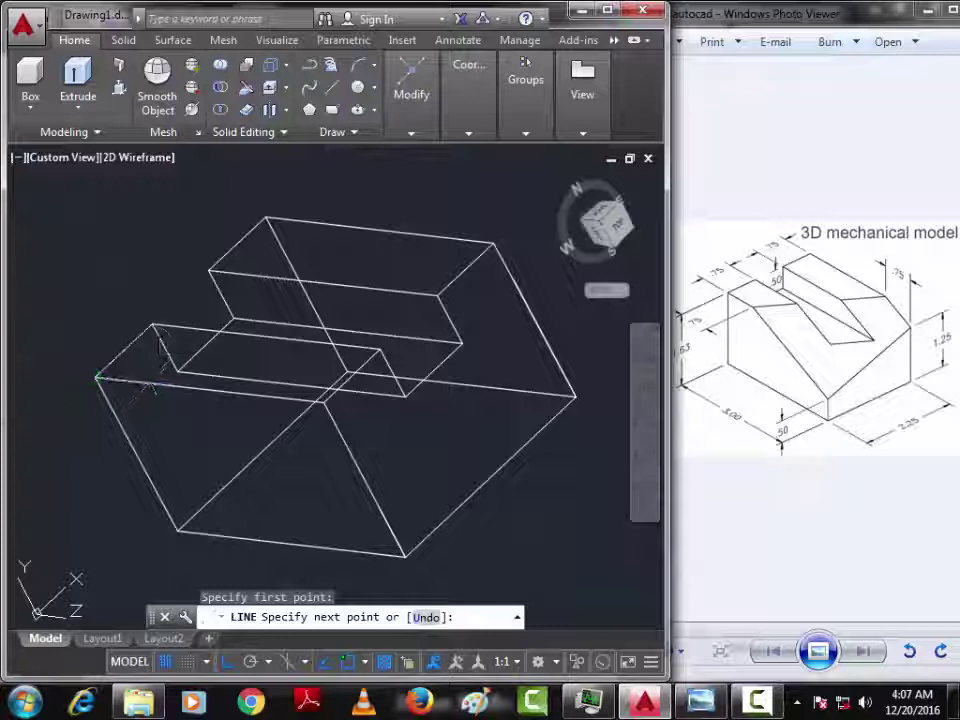
key("Return")
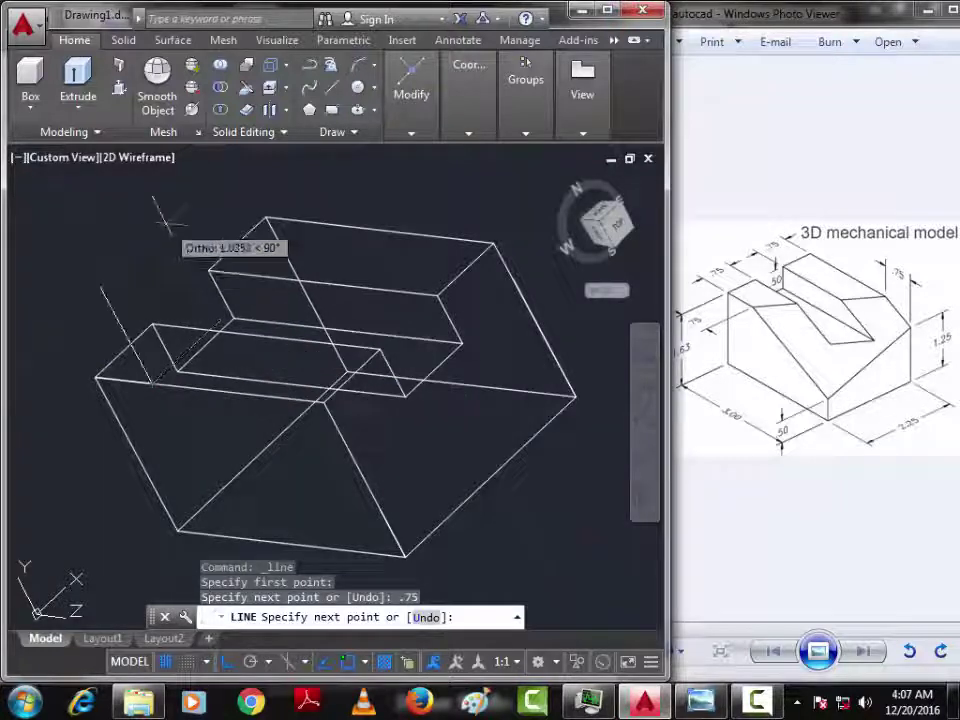
key("Return")
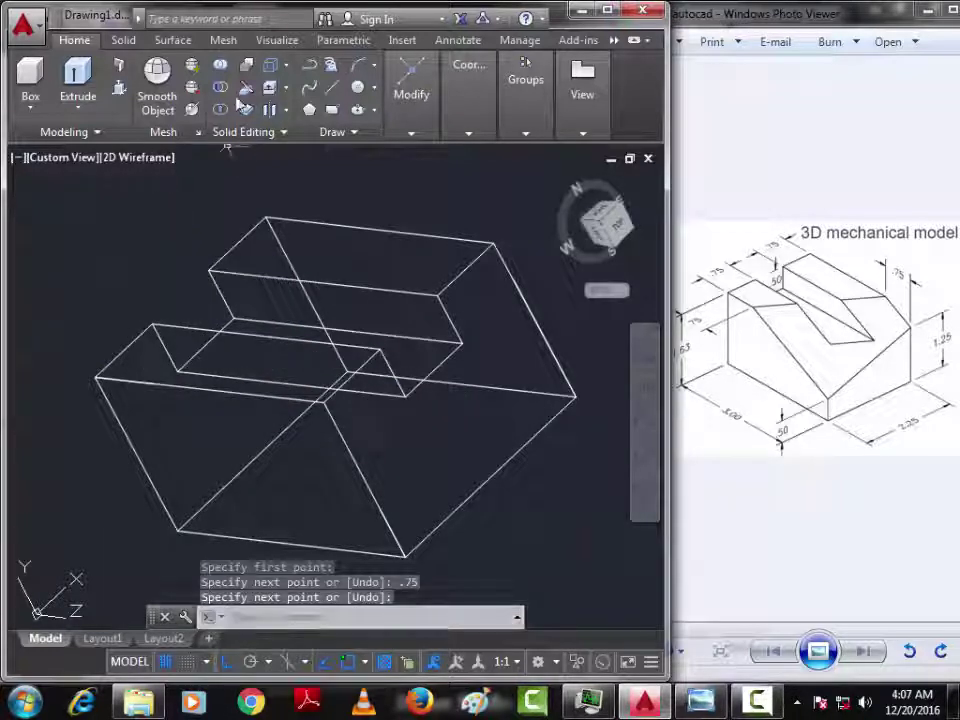
Step: Slice the block with a 3-point plane through the three guide-line endpoints
left_click(185, 64)
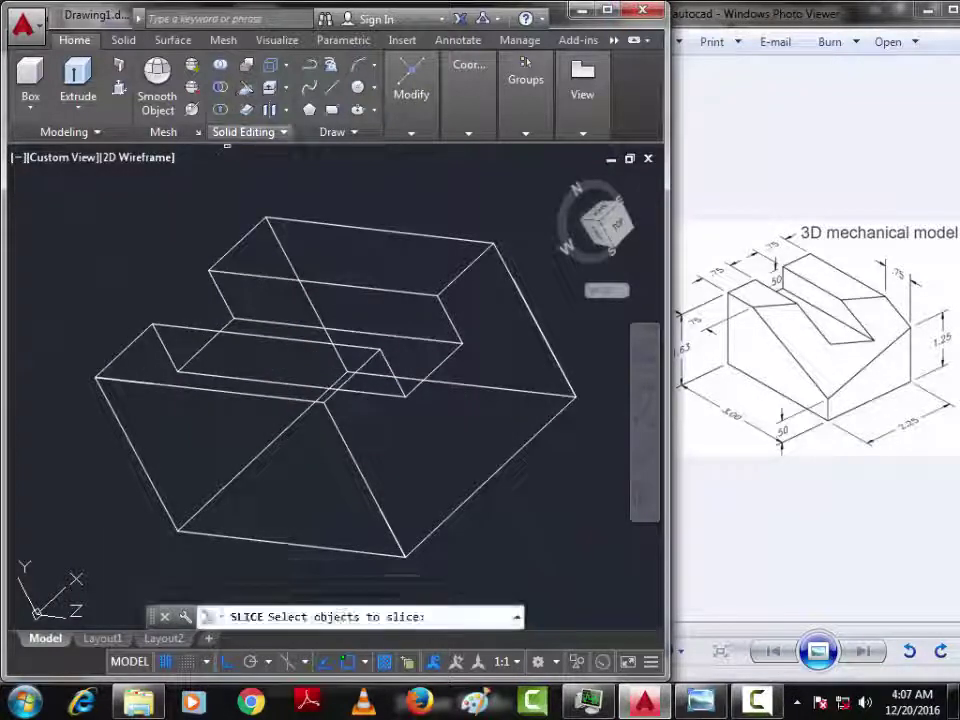
left_click(248, 275)
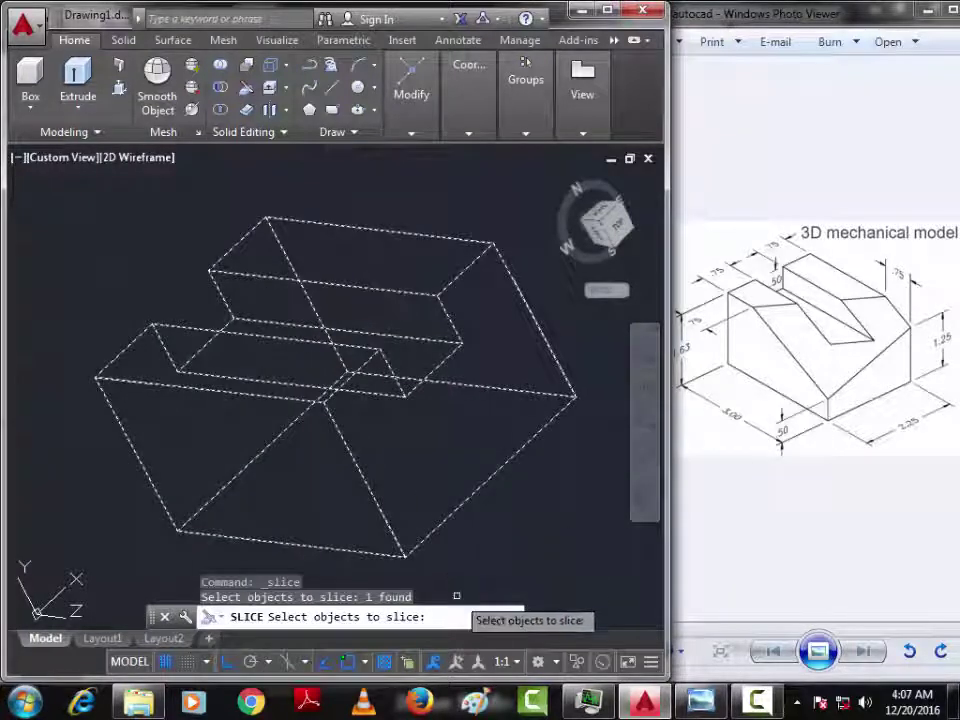
key("Return")
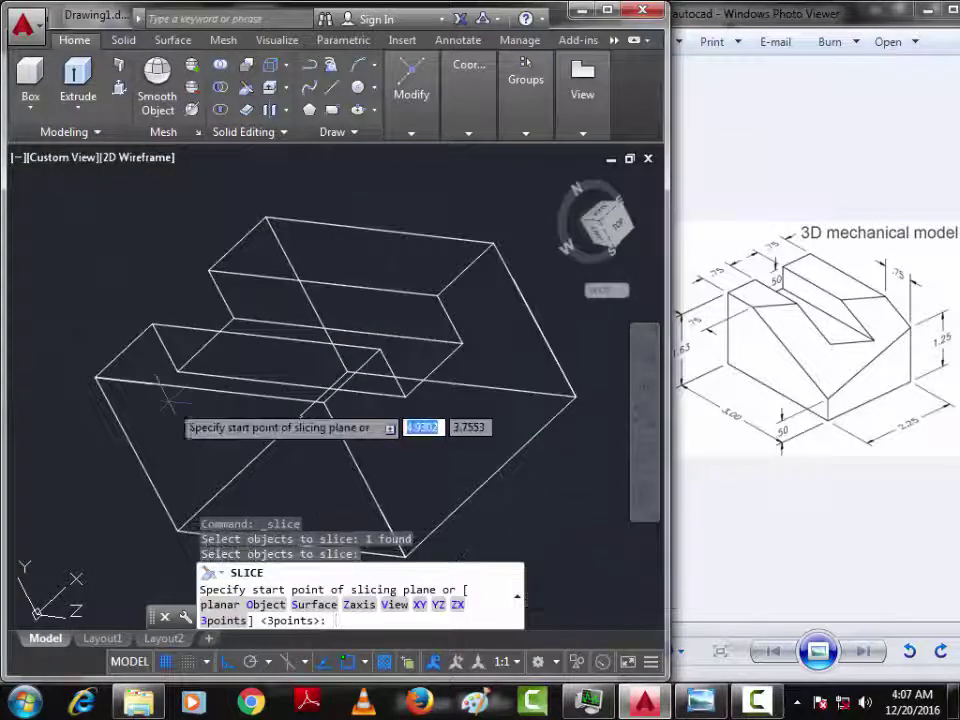
type("3")
key("Return")
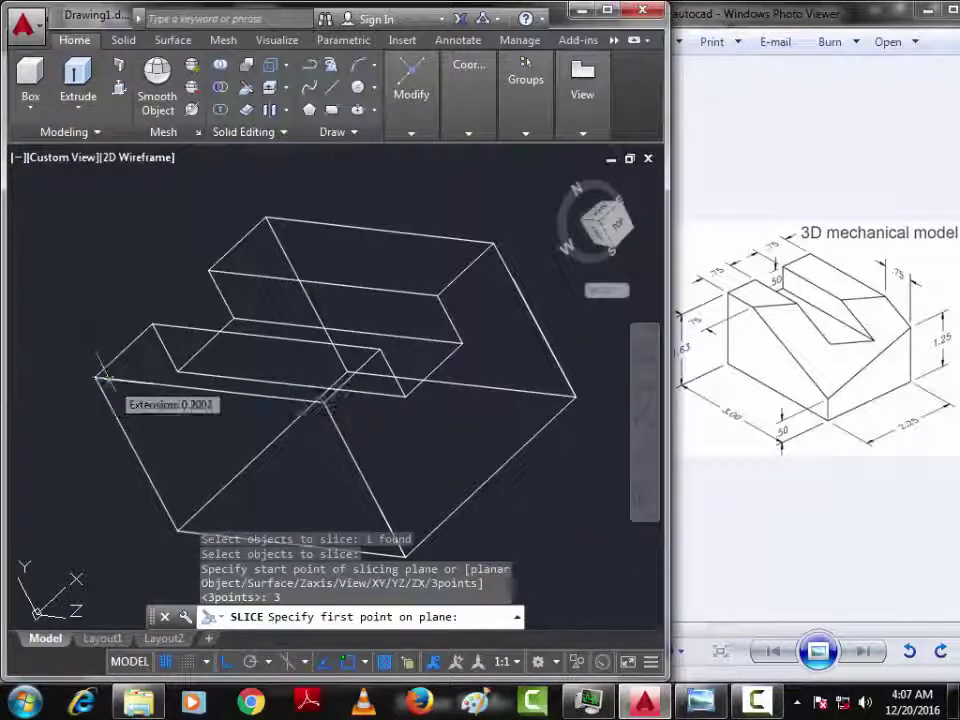
left_click(151, 384)
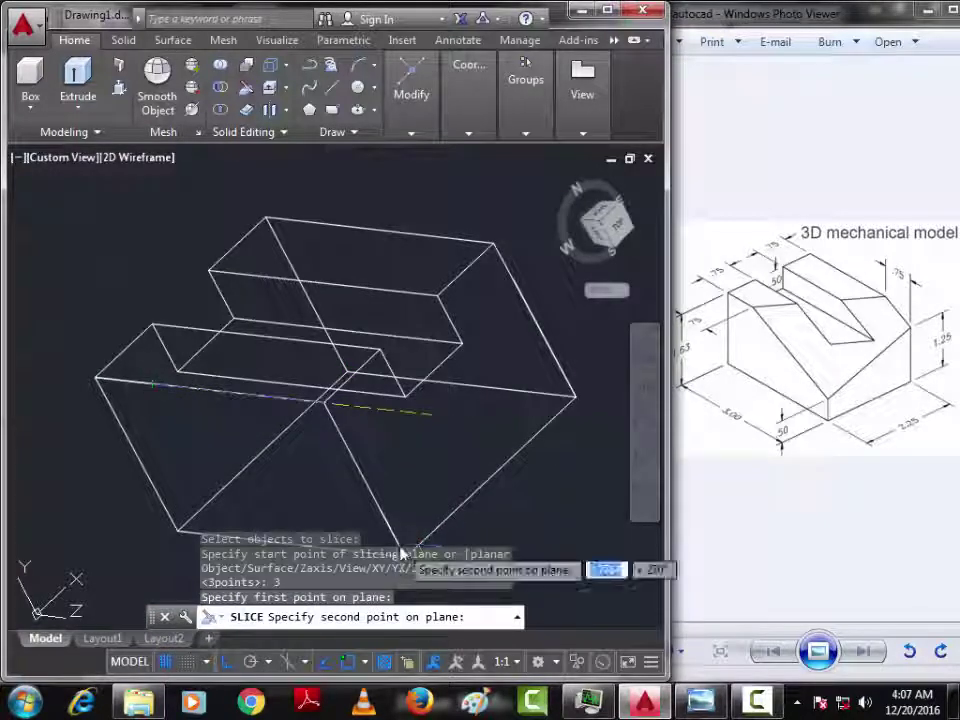
left_click(379, 510)
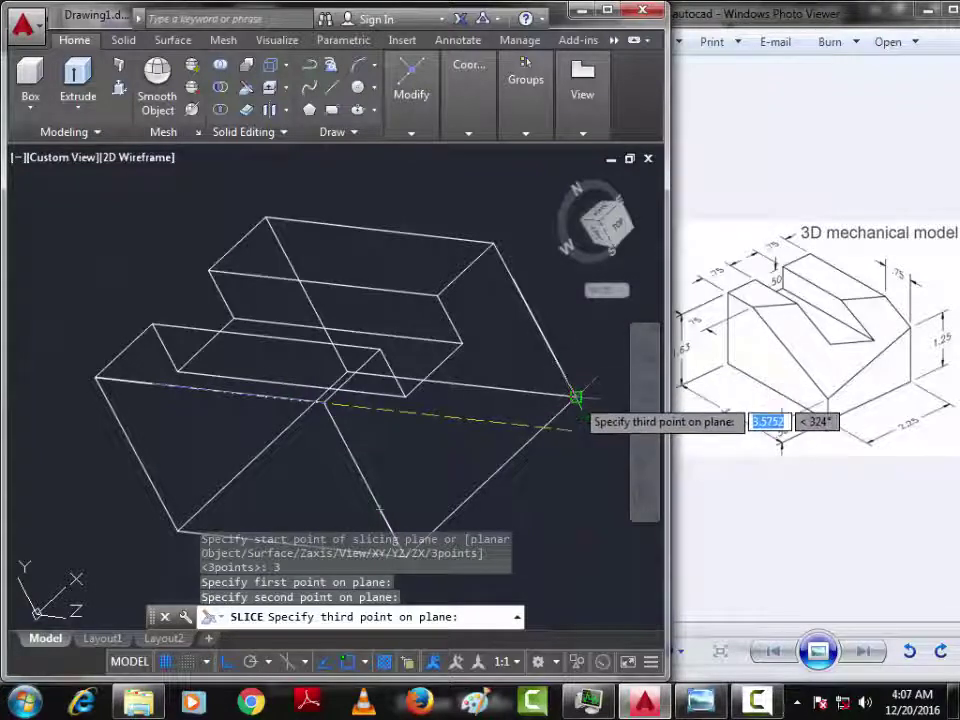
left_click(512, 278)
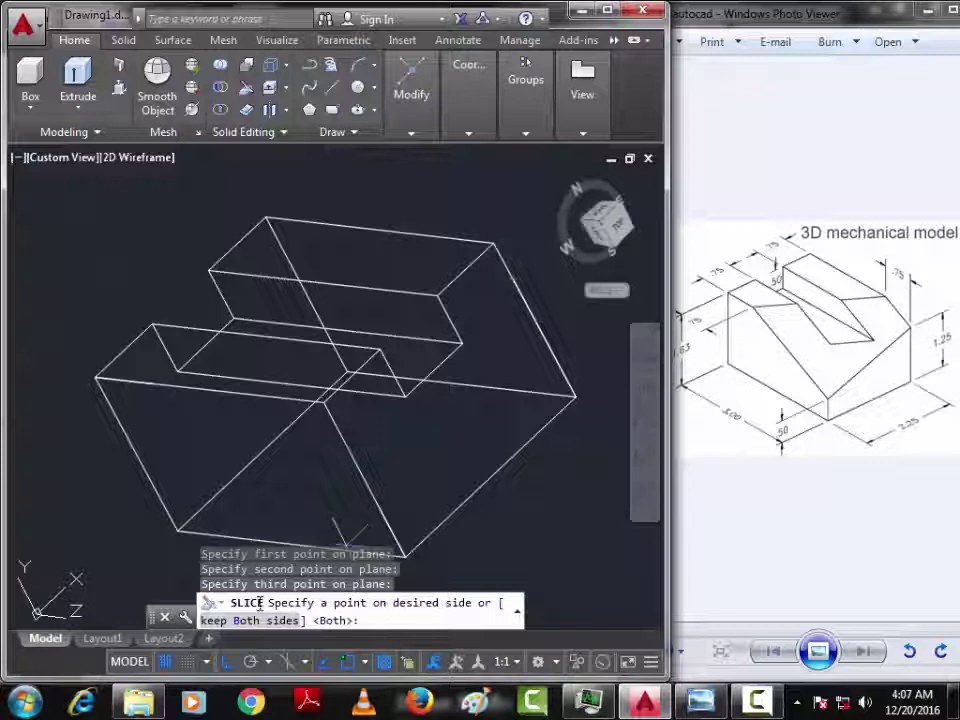
left_click(262, 220)
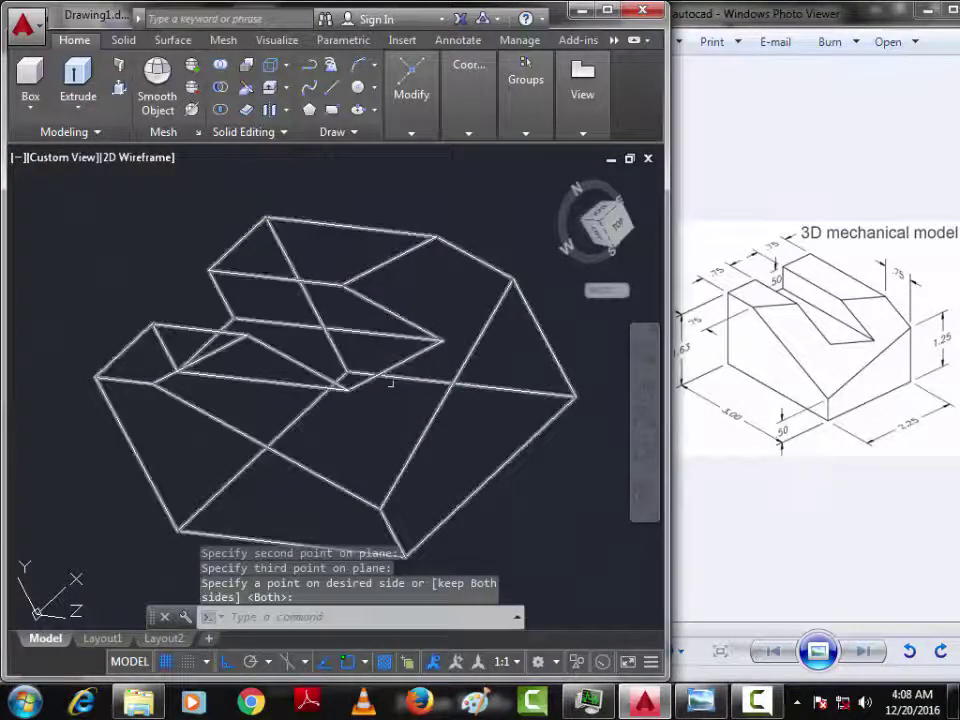
Step: Spin the sliced block in Continuous Orbit mode to inspect the angled cut
left_click(645, 452)
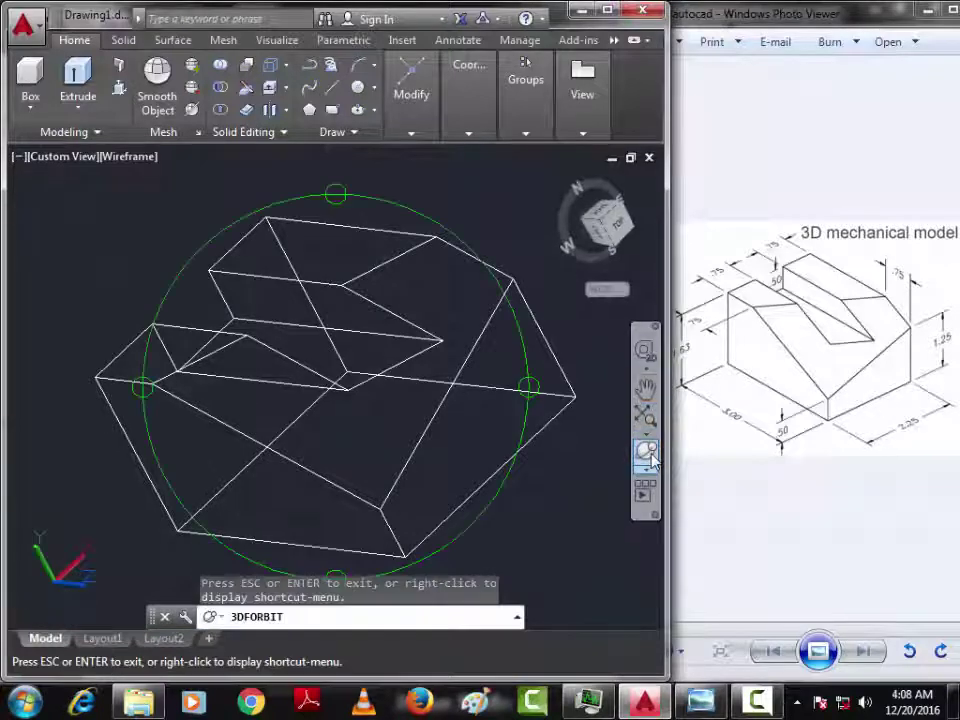
left_click(650, 471)
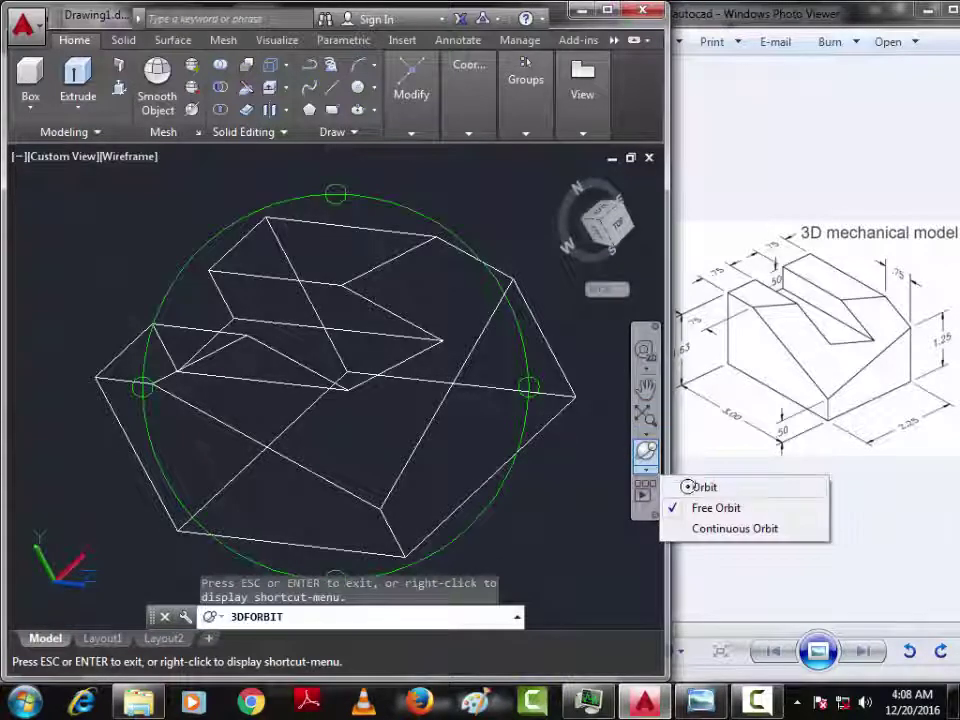
left_click(718, 529)
left_click_drag(403, 369, 514, 467)
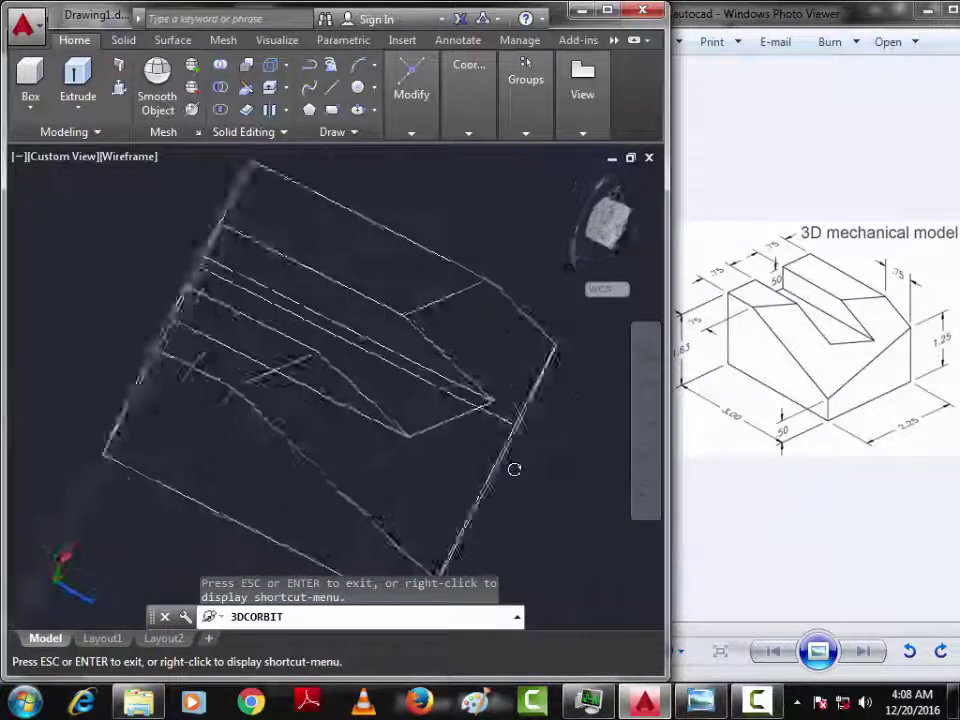